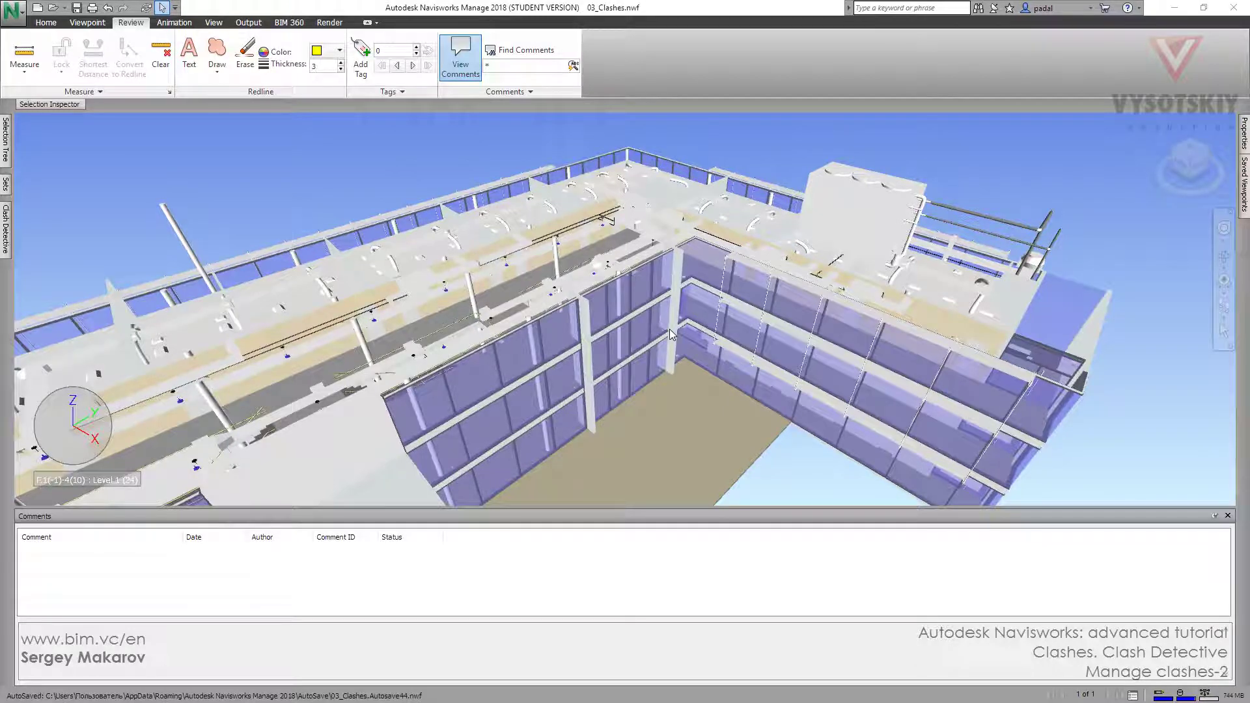
- Run the Ducts_Structural columns clash test and display Clash1 from its two new results
left_click(6, 245)
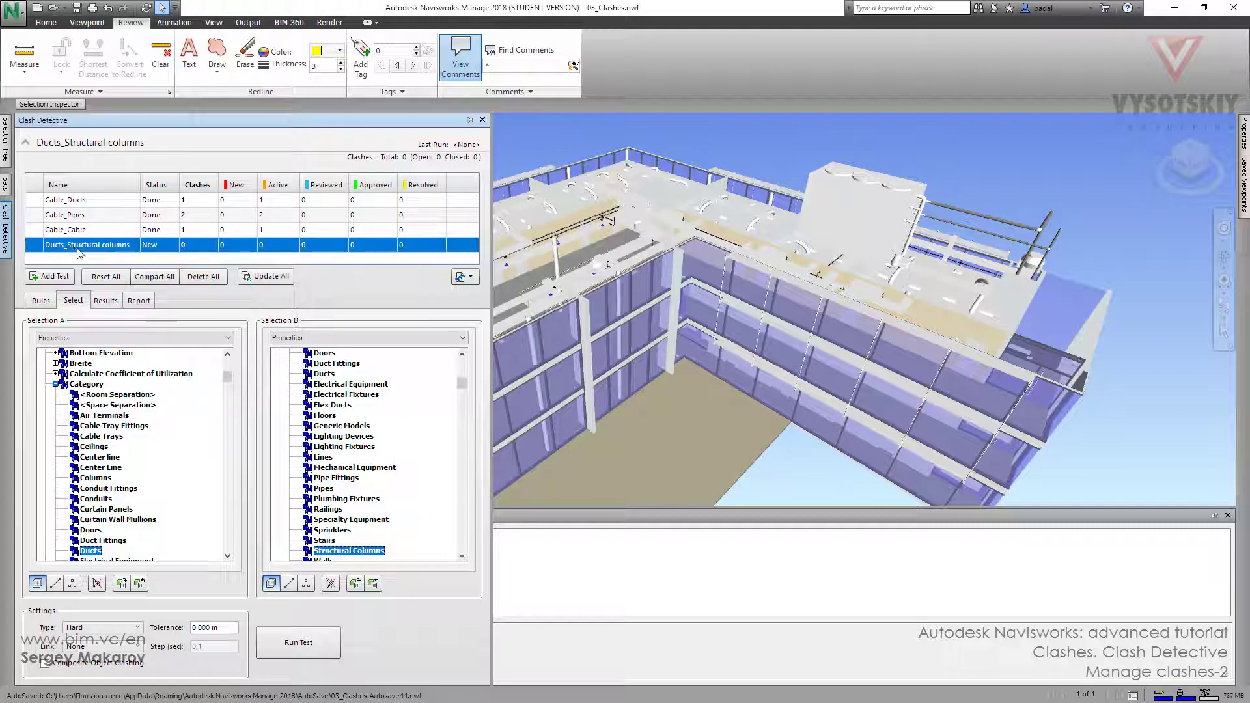
right_click(97, 245)
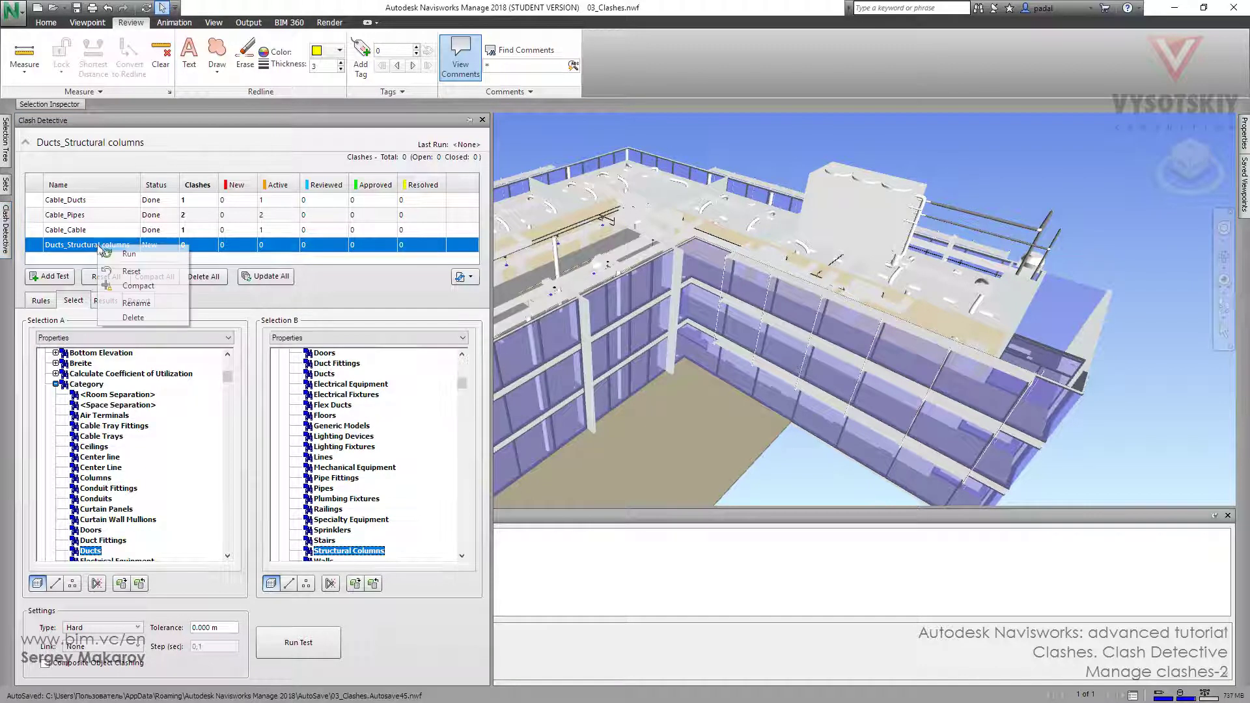
left_click(138, 254)
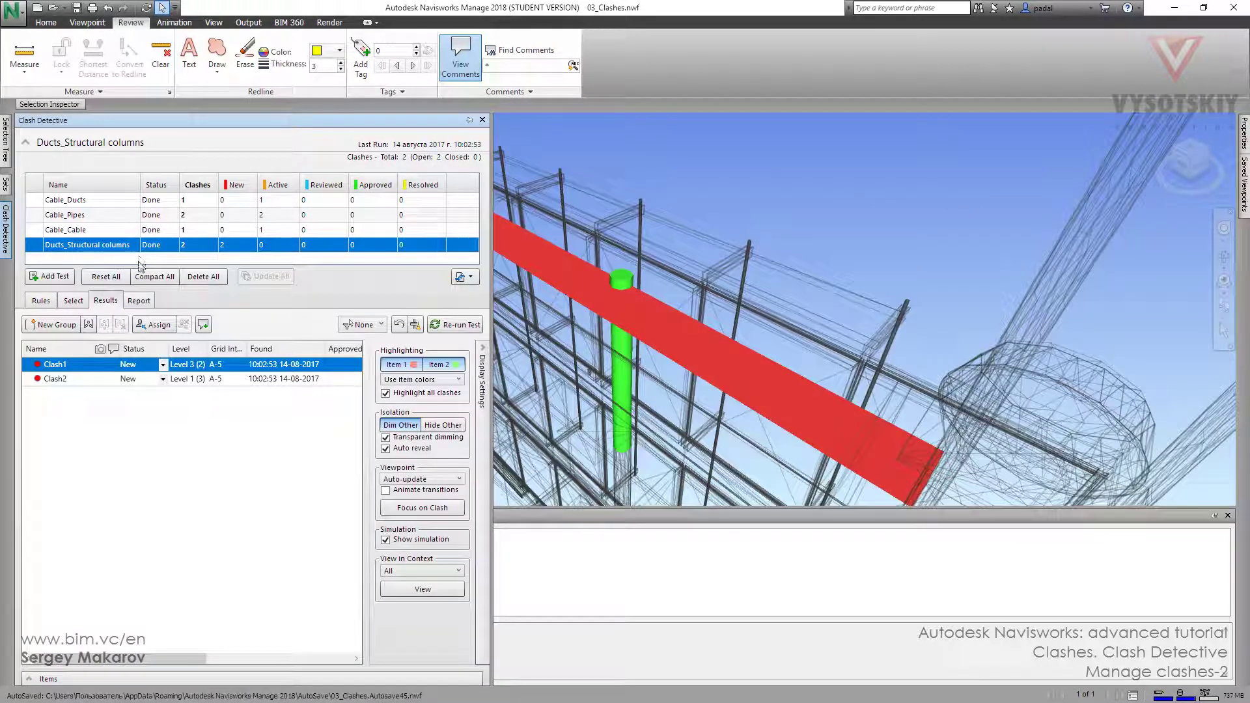
left_click(89, 380)
left_click(78, 367)
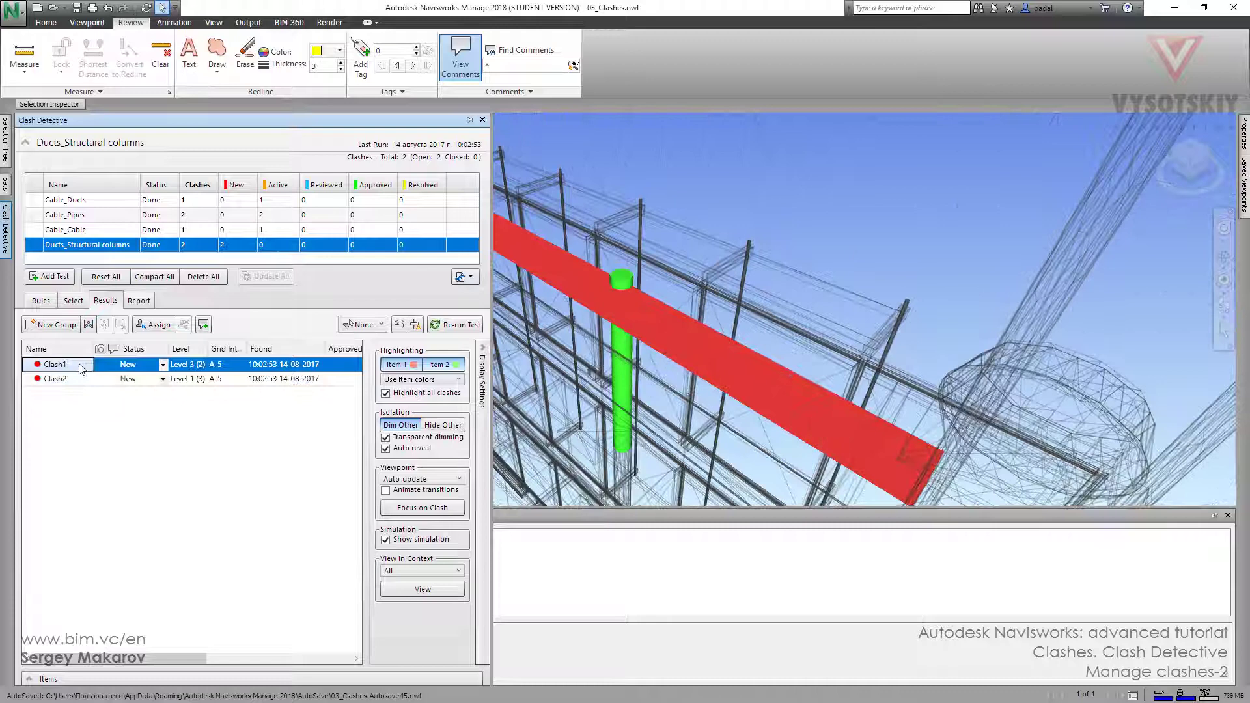
- Assign Clash1 to the responsible team member with the note 'Move it'
left_click(160, 325)
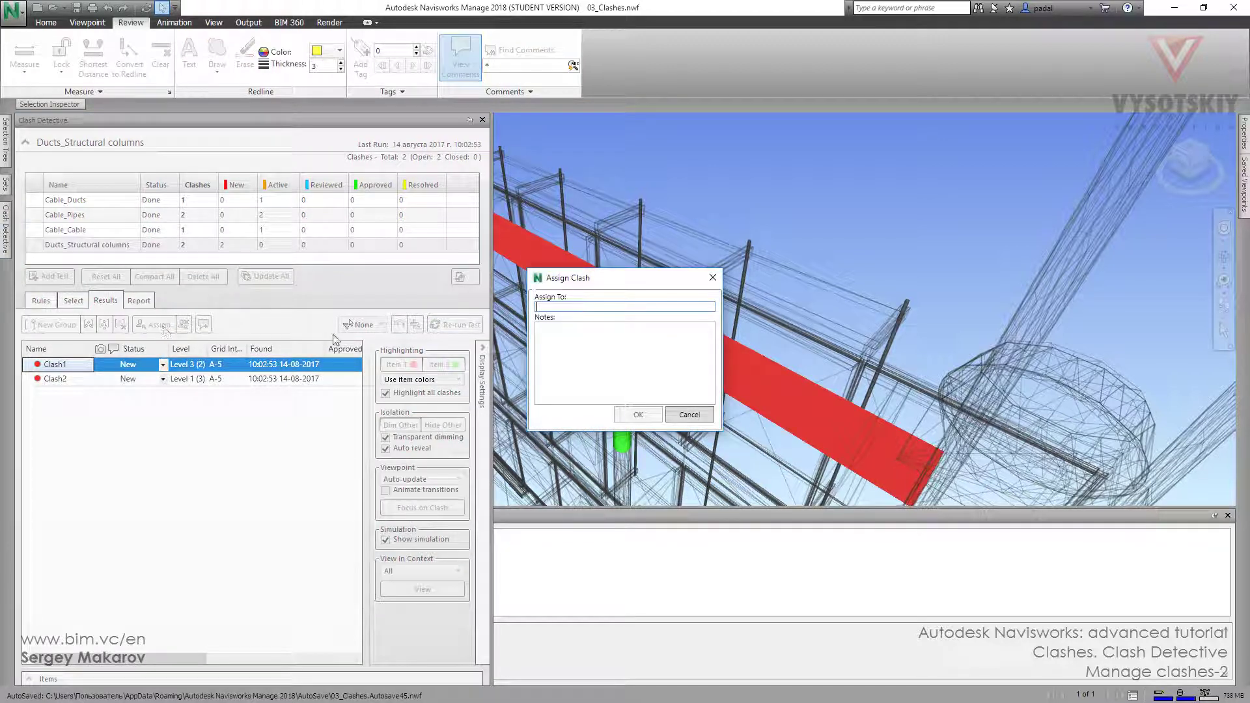
type("John")
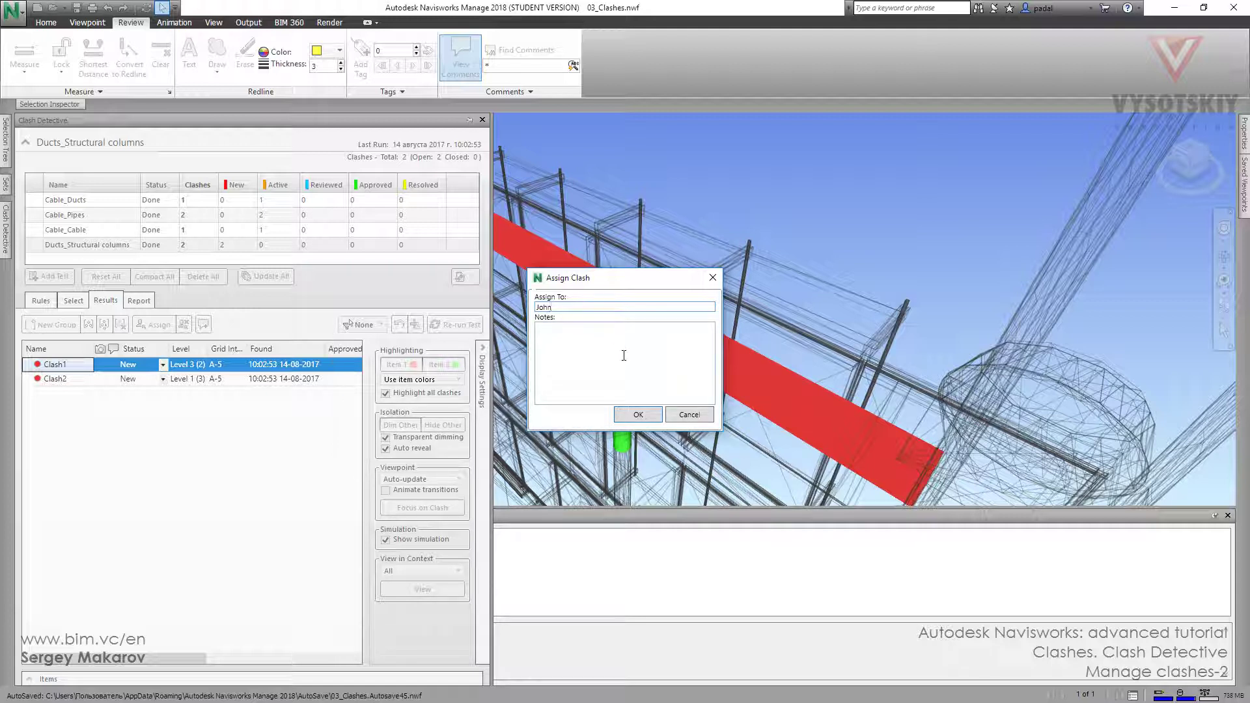
left_click(569, 347)
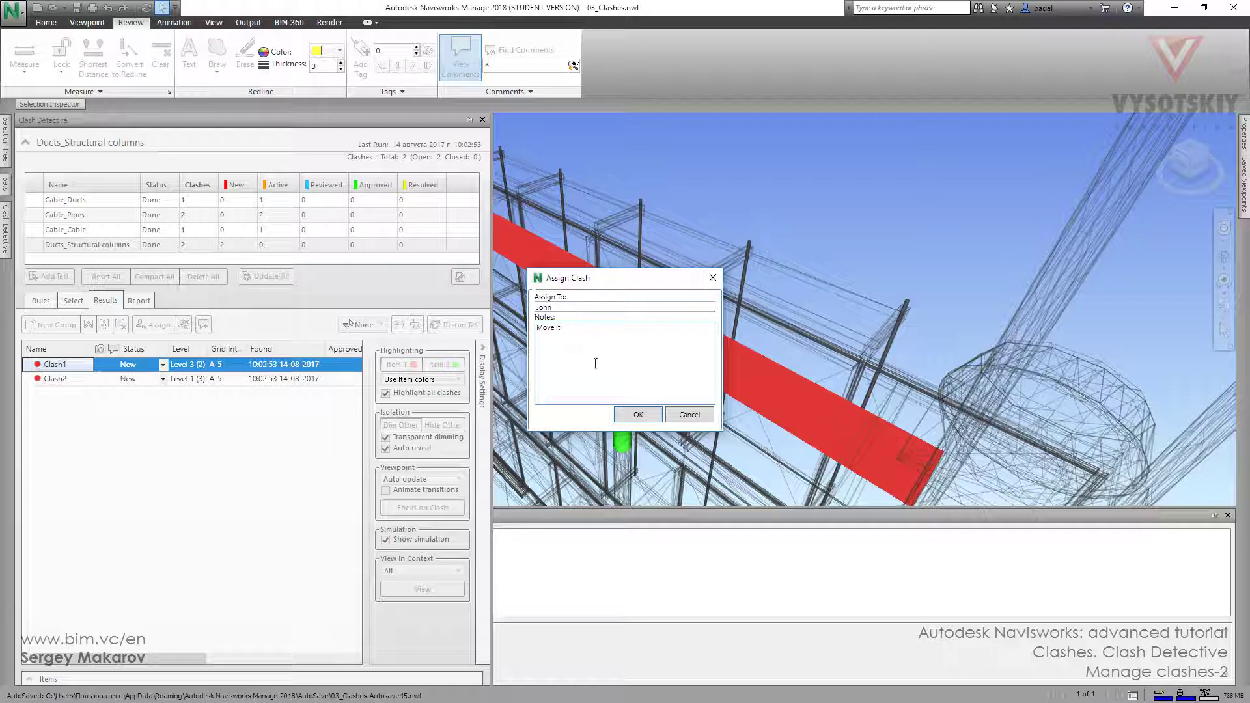
left_click(637, 415)
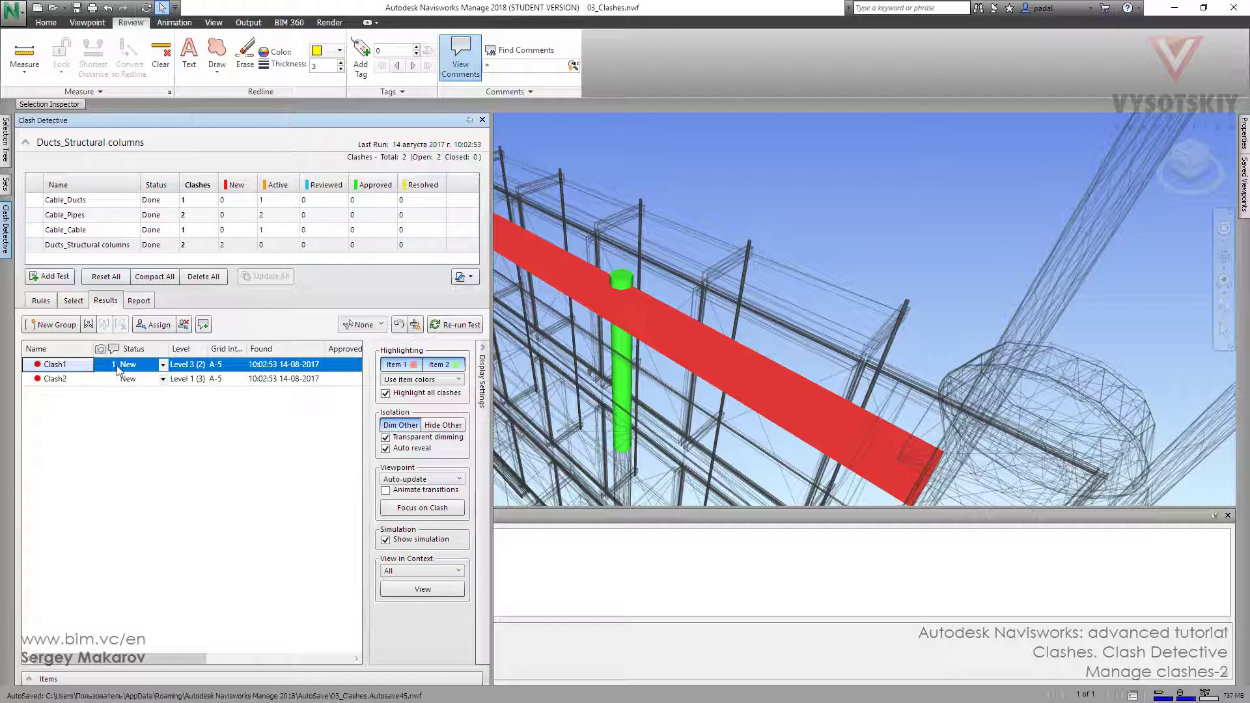
- Add the comment 'Move duct' to Clash1 and reopen the Clash Detective results
left_click(204, 325)
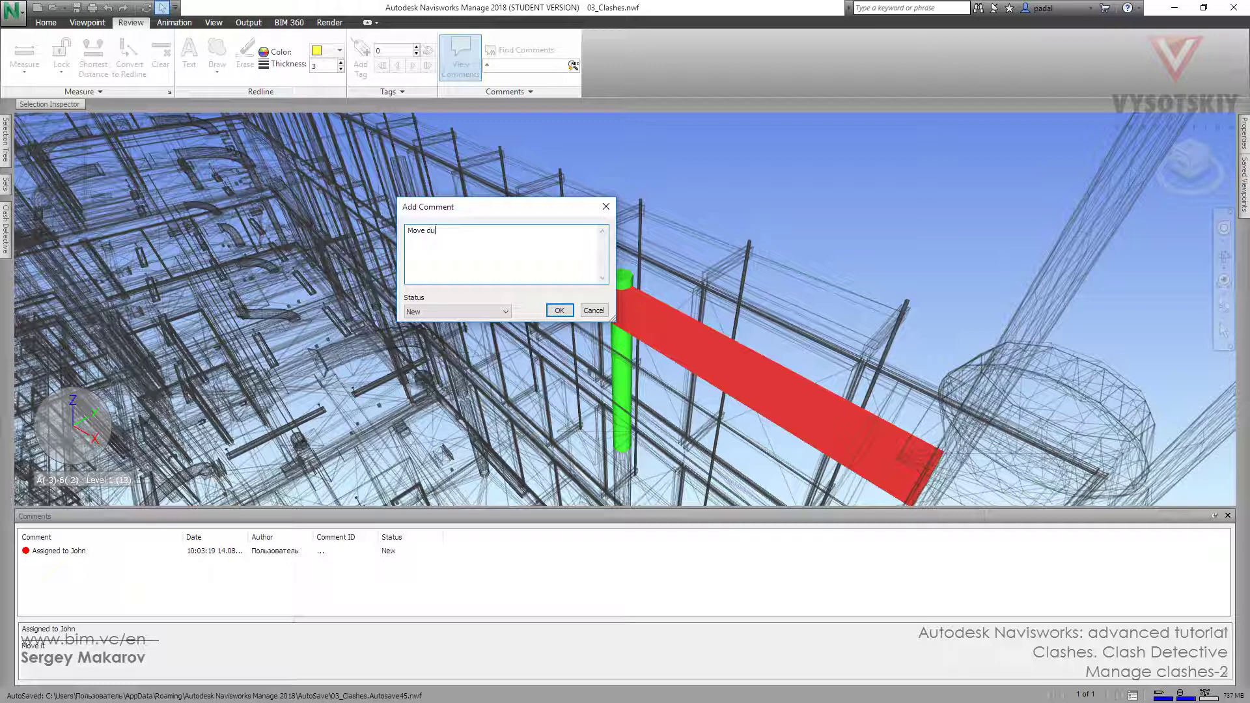
left_click(559, 310)
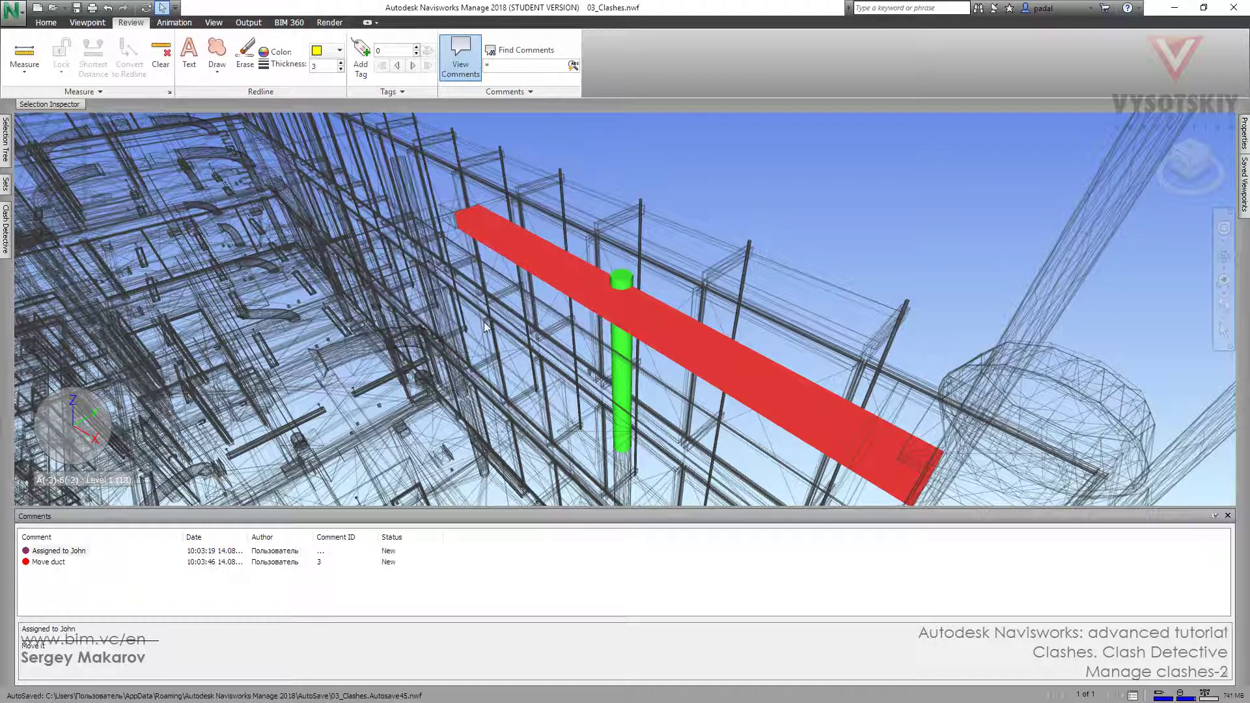
left_click(7, 234)
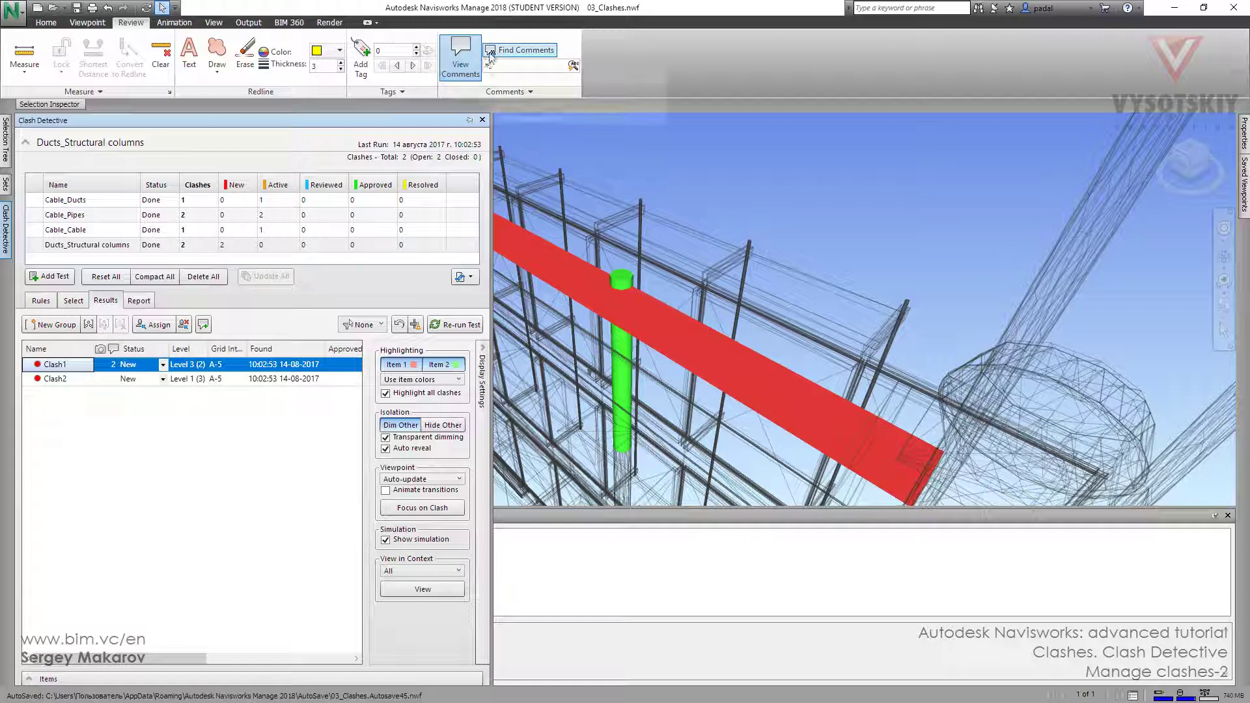
- Pin Clash Detective, review Clash2's and Clash1's comments, then unassign Clash1
left_click(469, 119)
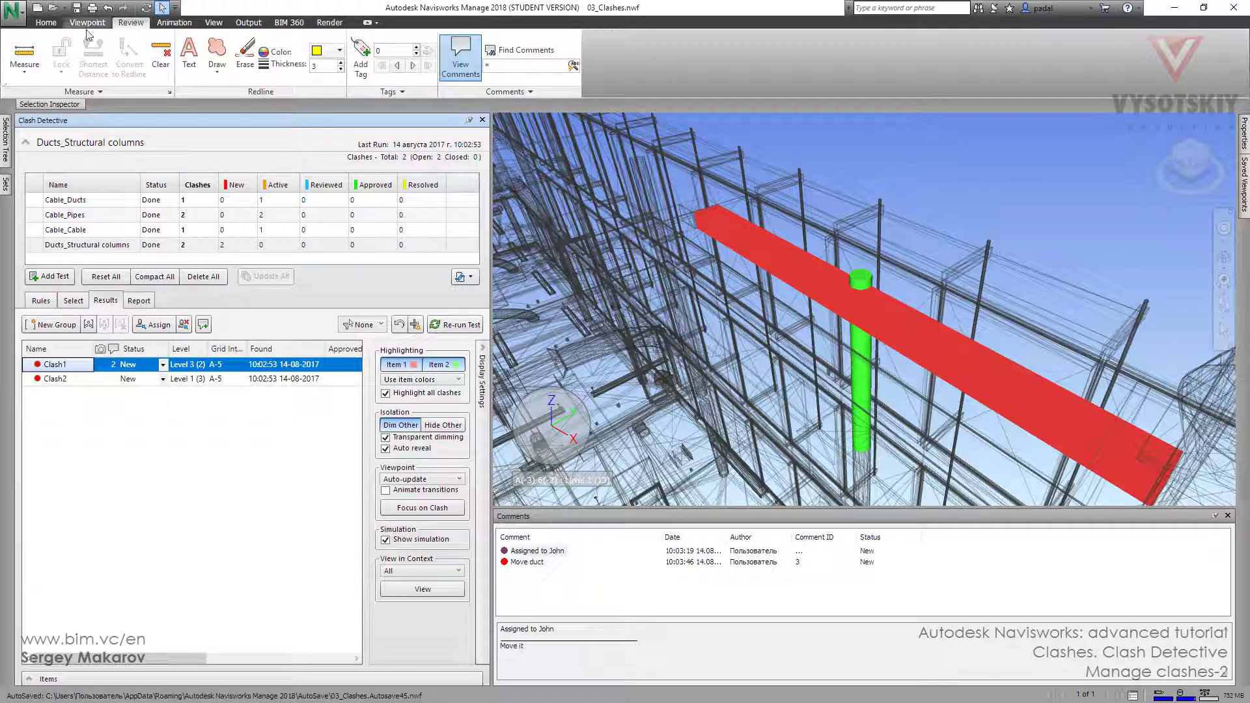
left_click(460, 55)
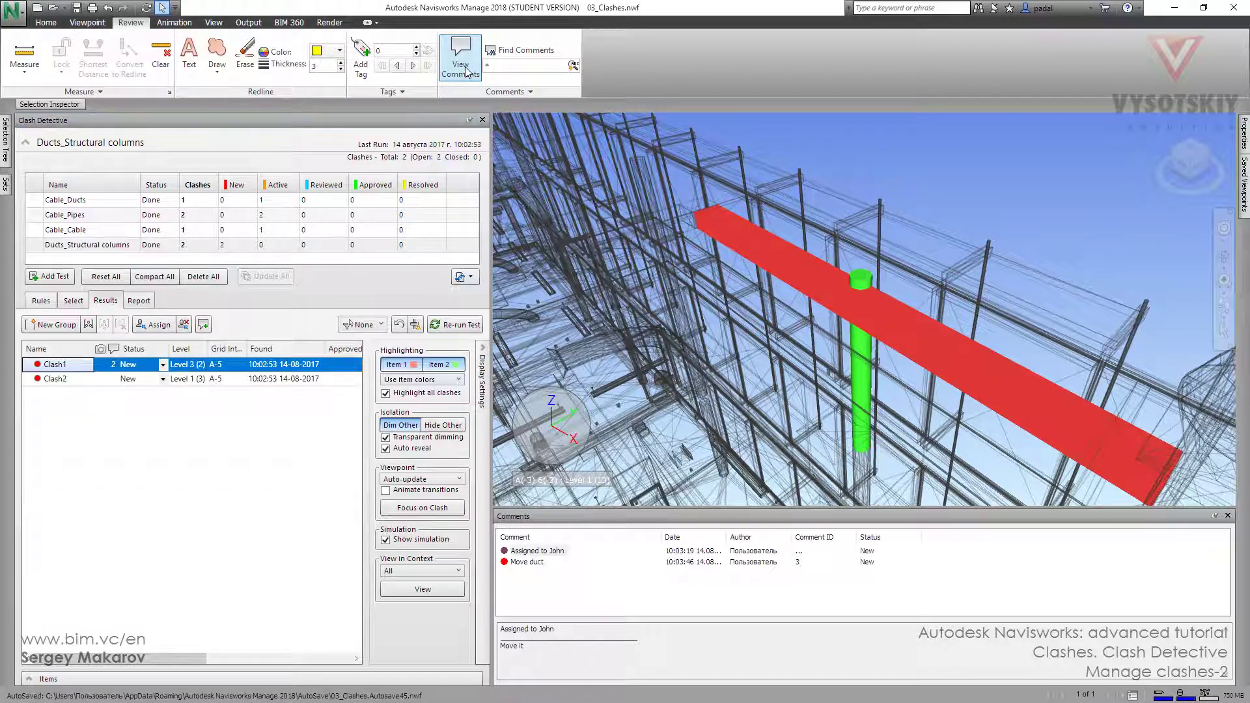
left_click(460, 55)
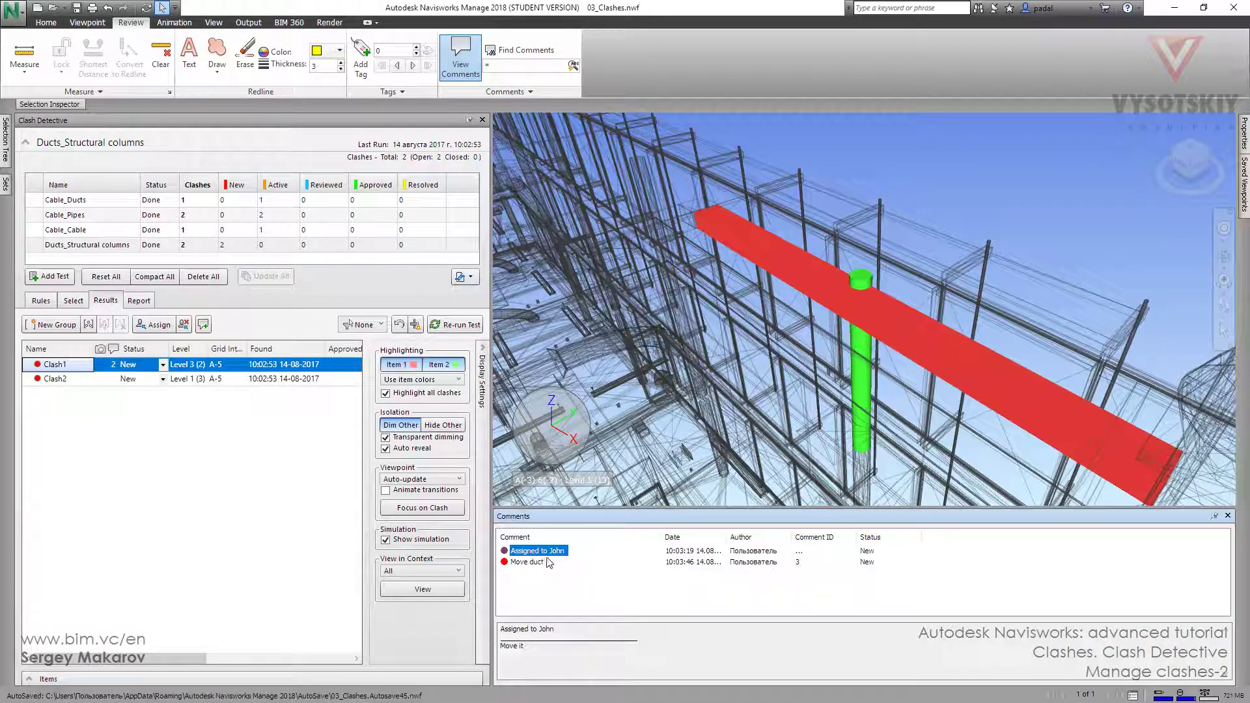
left_click(66, 380)
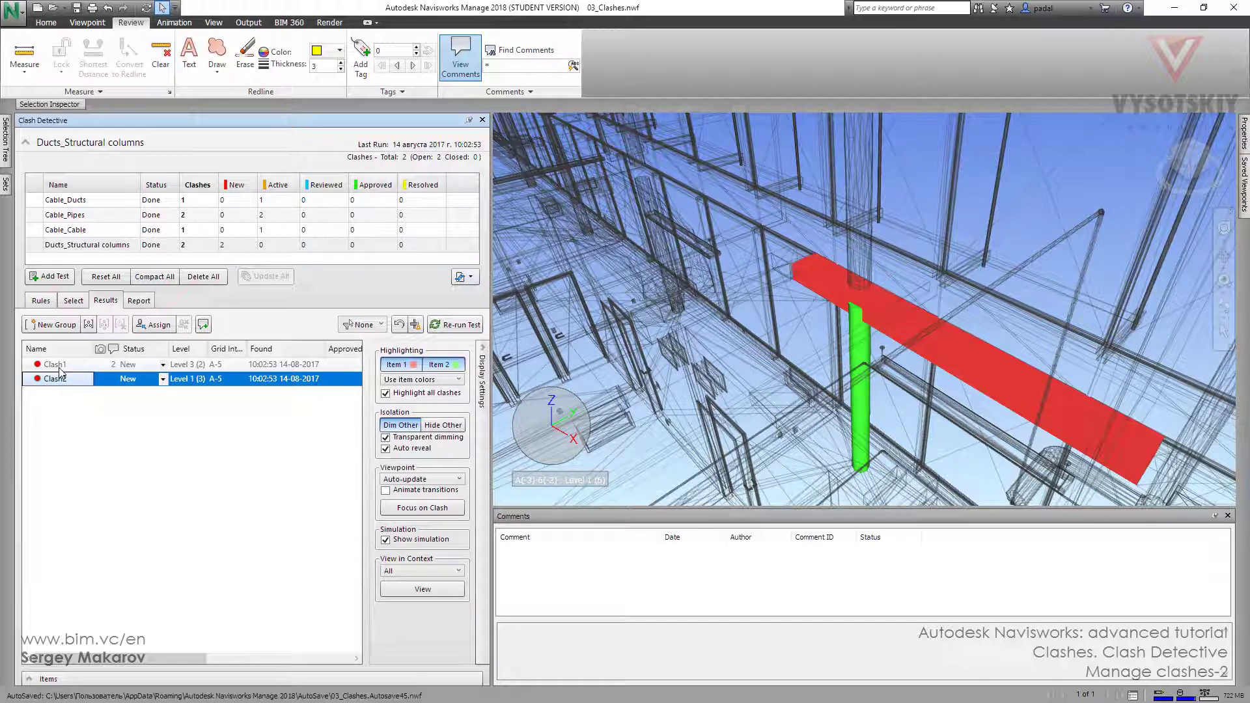
left_click(55, 365)
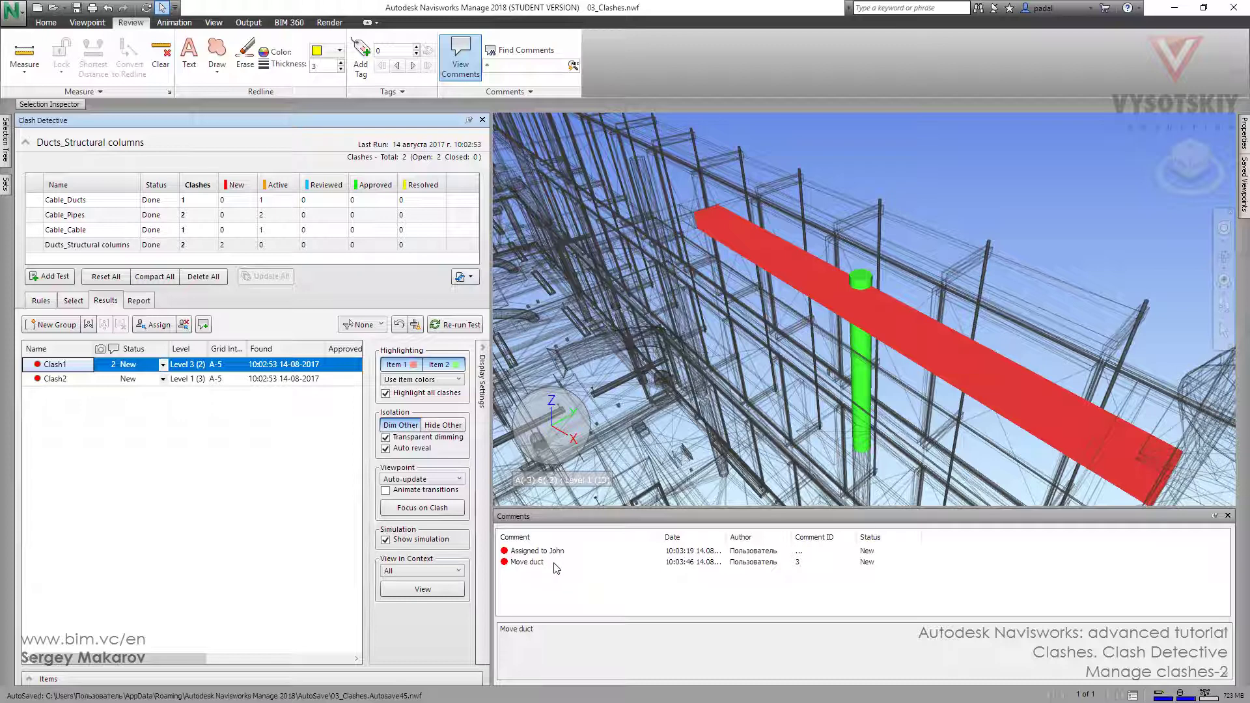
left_click(185, 325)
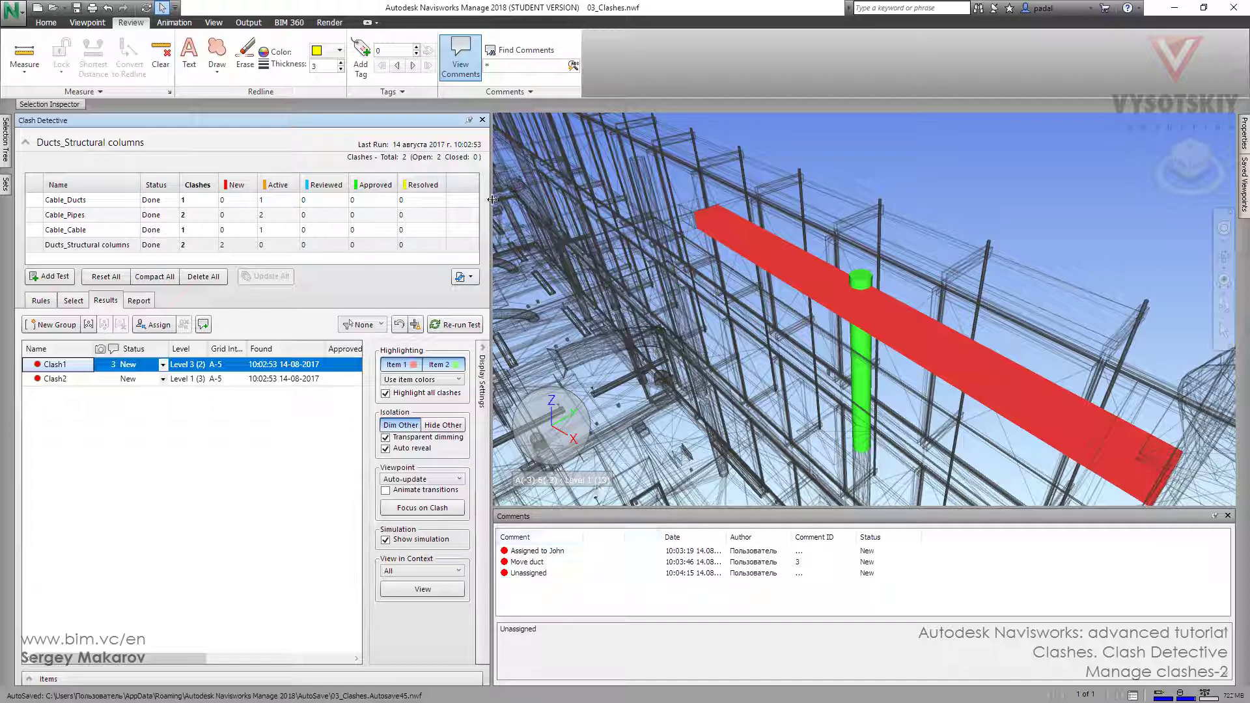
- Show the test's selection sets and return to the Start viewpoint of the whole building
mouse_move(1244, 179)
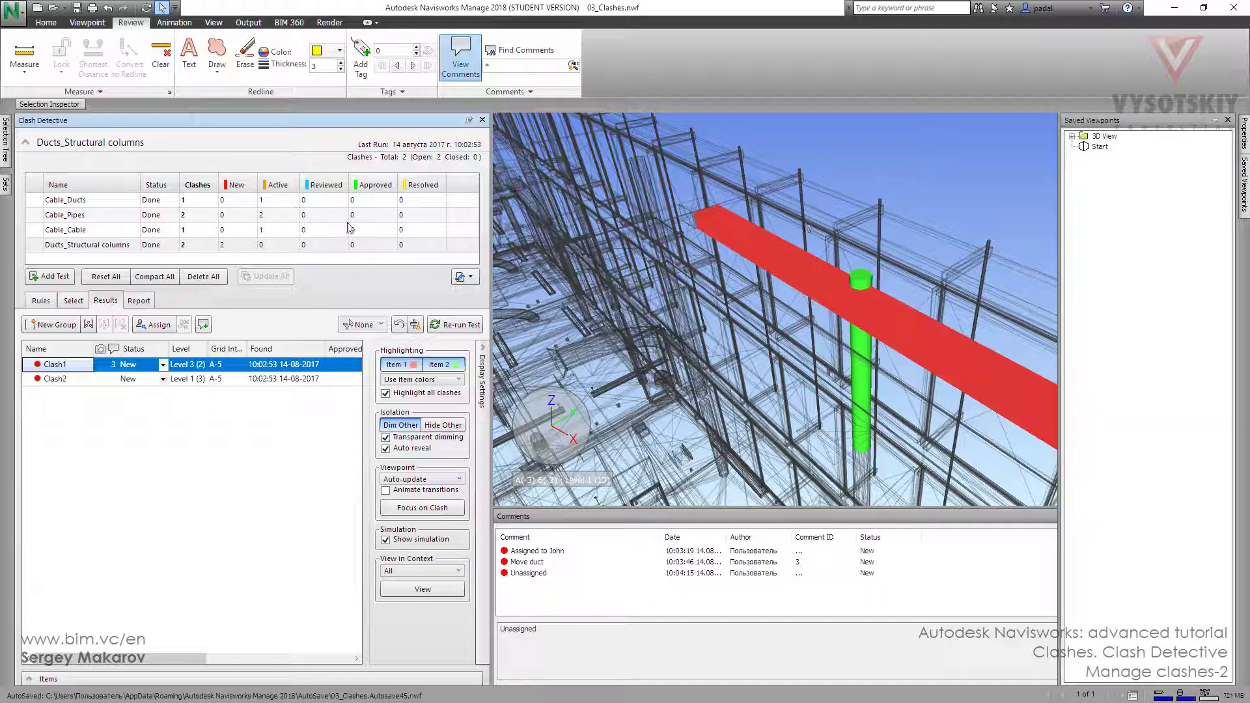
left_click(82, 302)
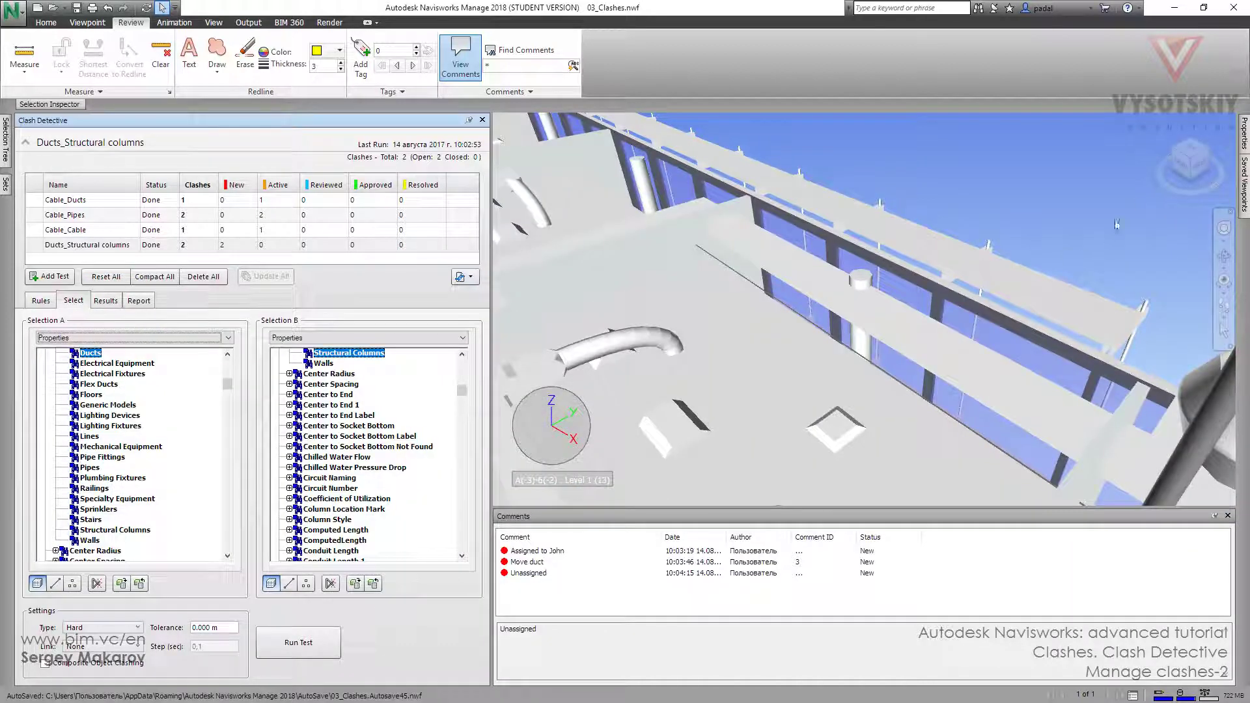
mouse_move(1244, 179)
left_click(1100, 147)
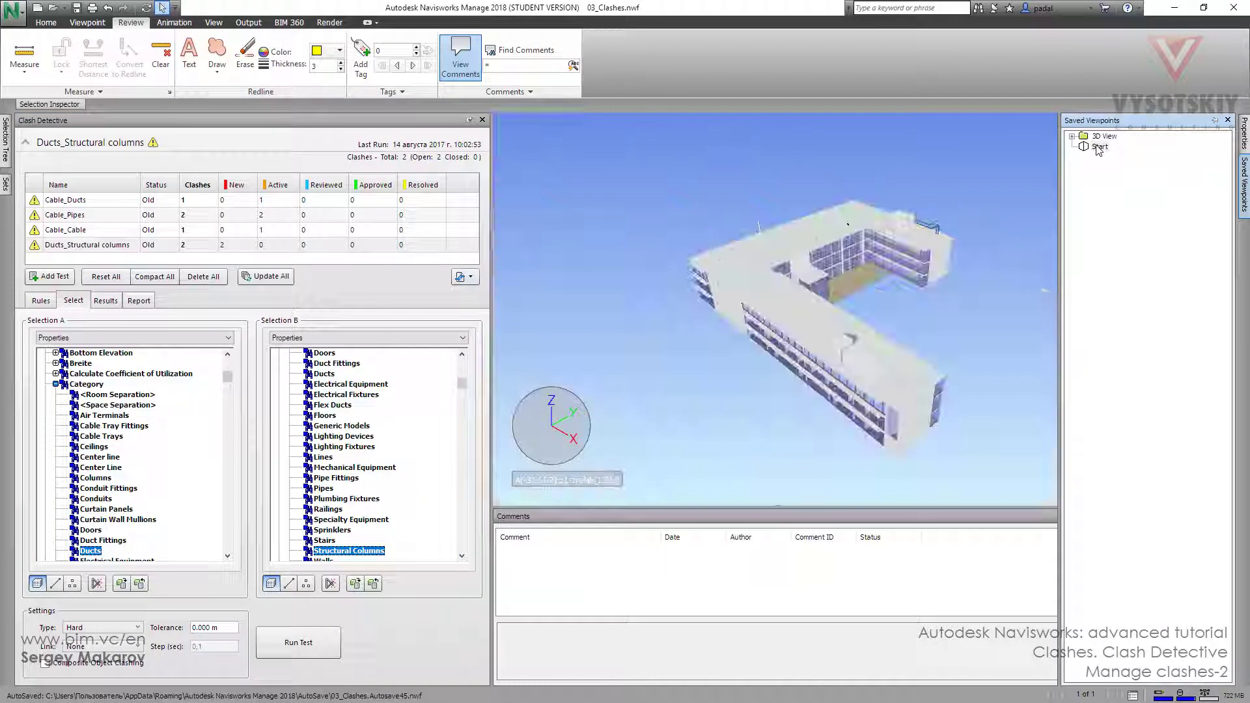
- Search all comments, jump to Clash1 from its first comment, then close the search
left_click(524, 50)
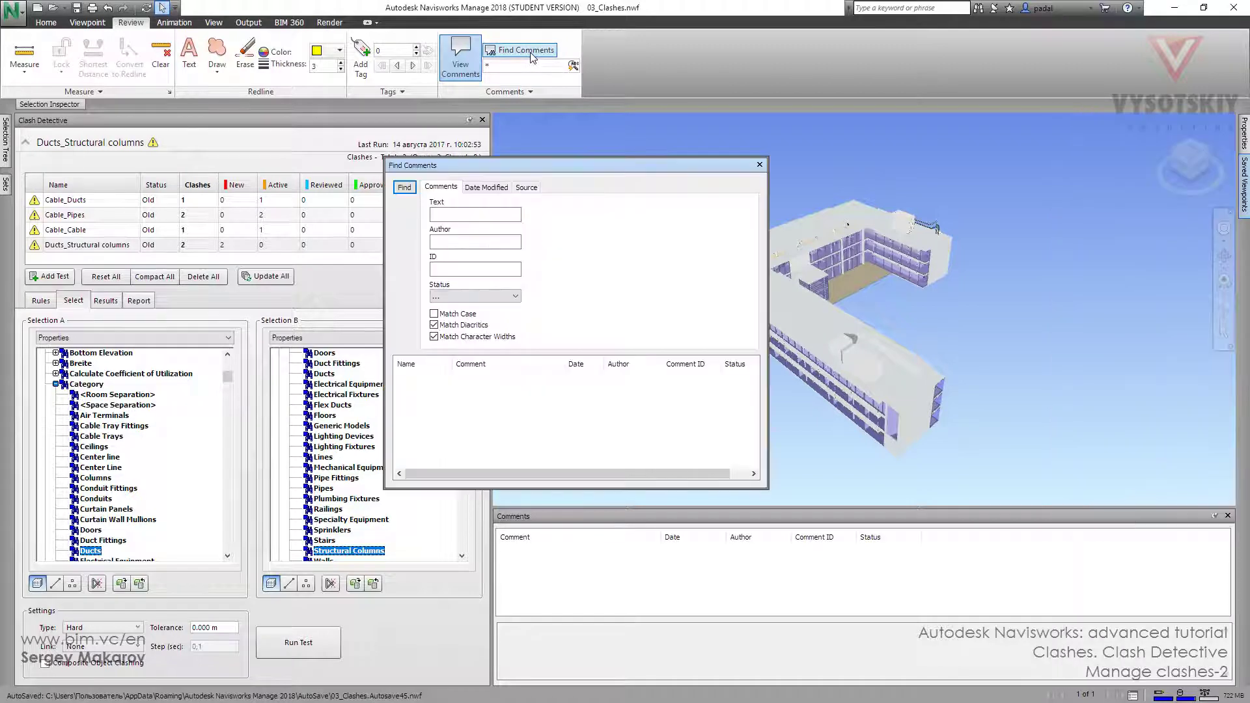
left_click(405, 188)
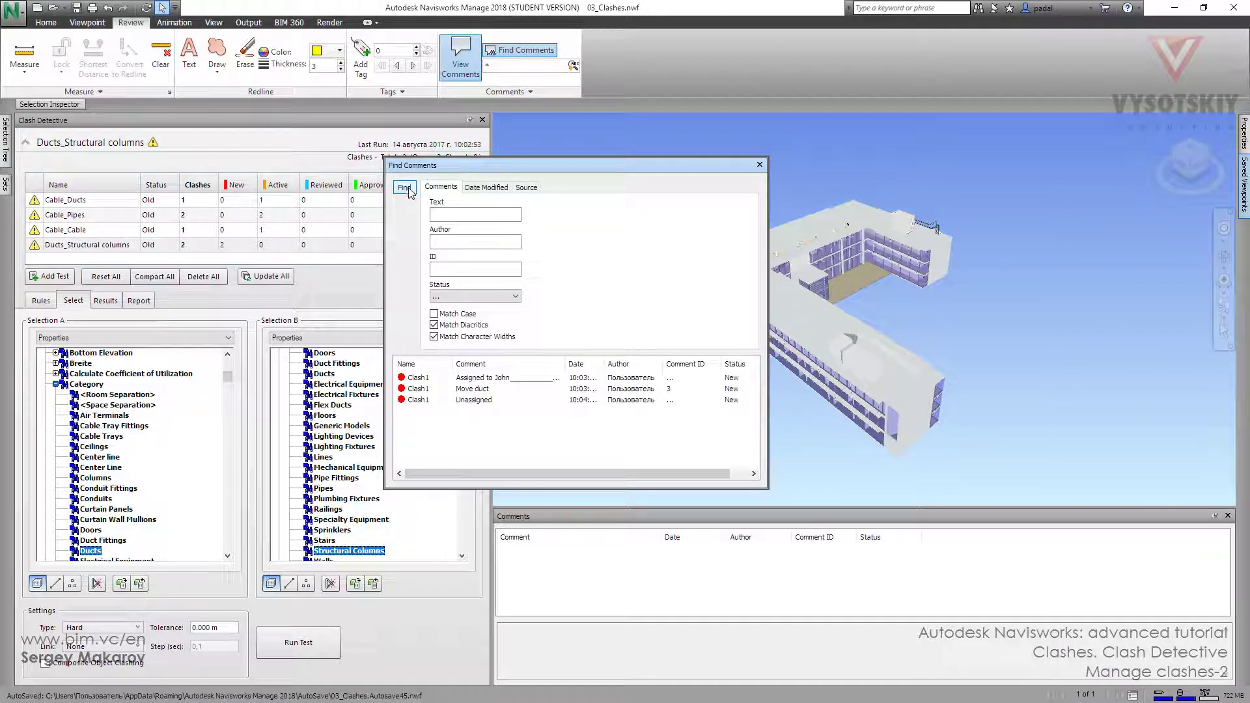
left_click(417, 377)
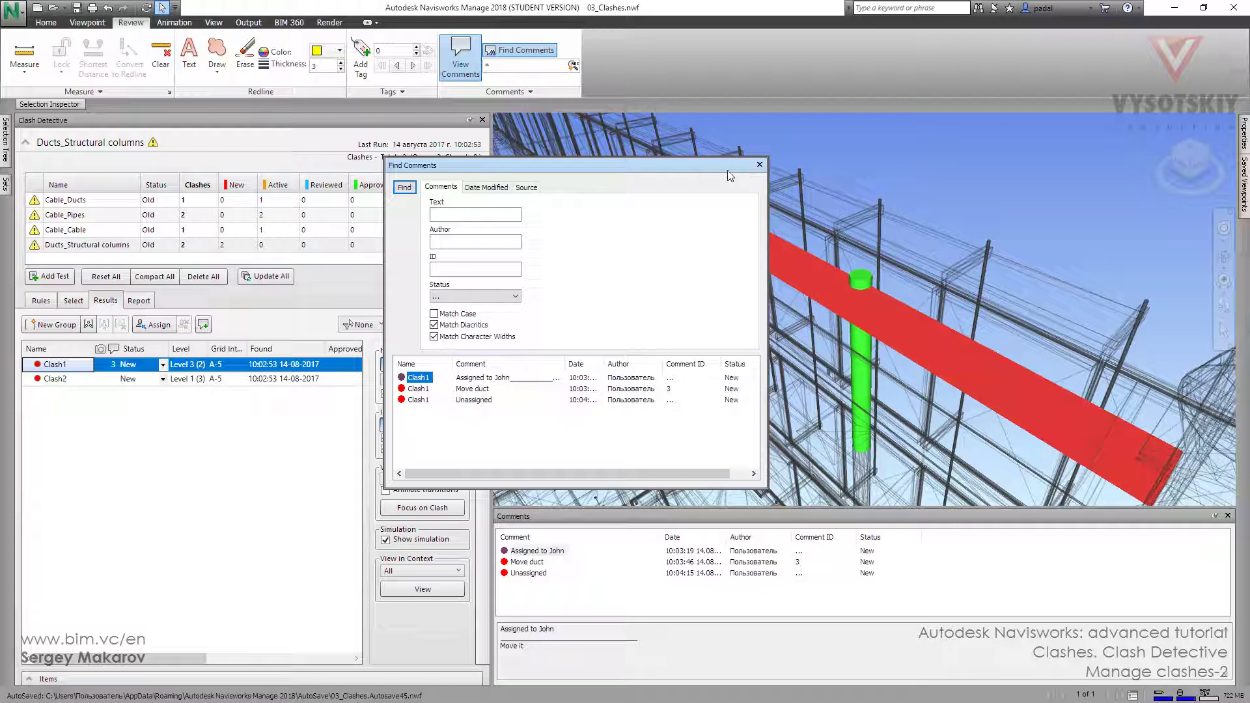
left_click(760, 165)
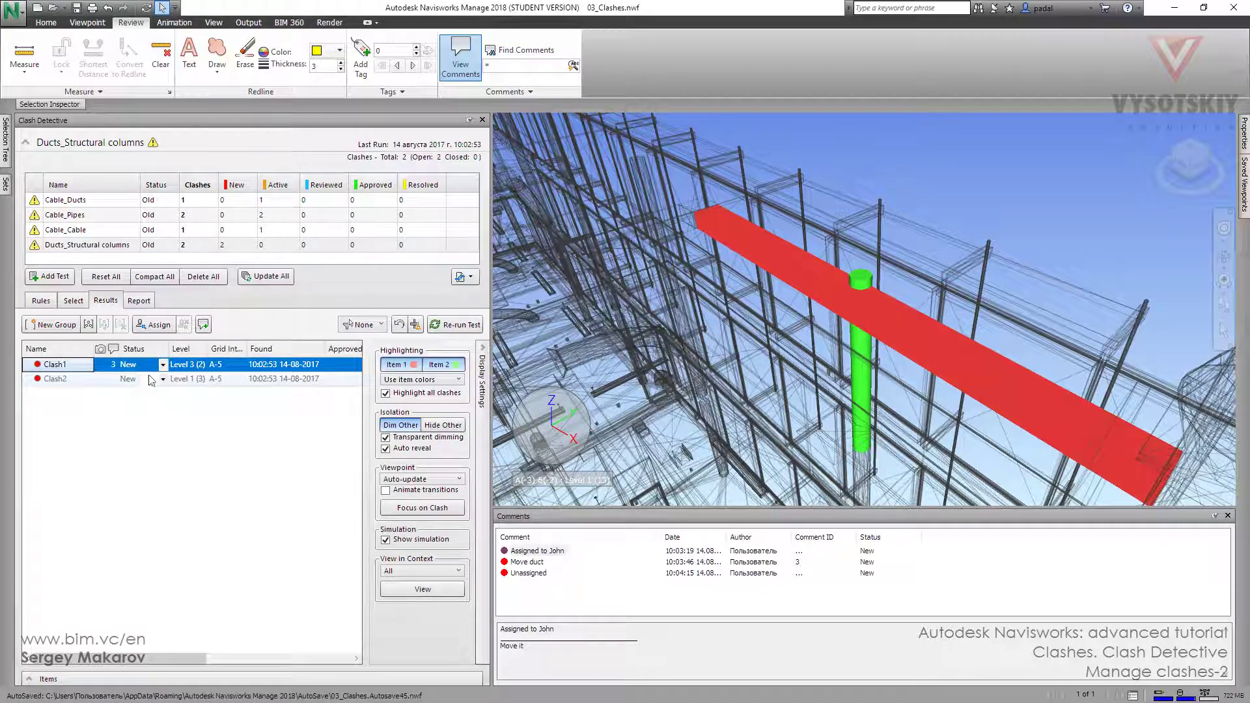
- Set the clash report to Current test, all five statuses, in As viewpoints format
left_click(140, 301)
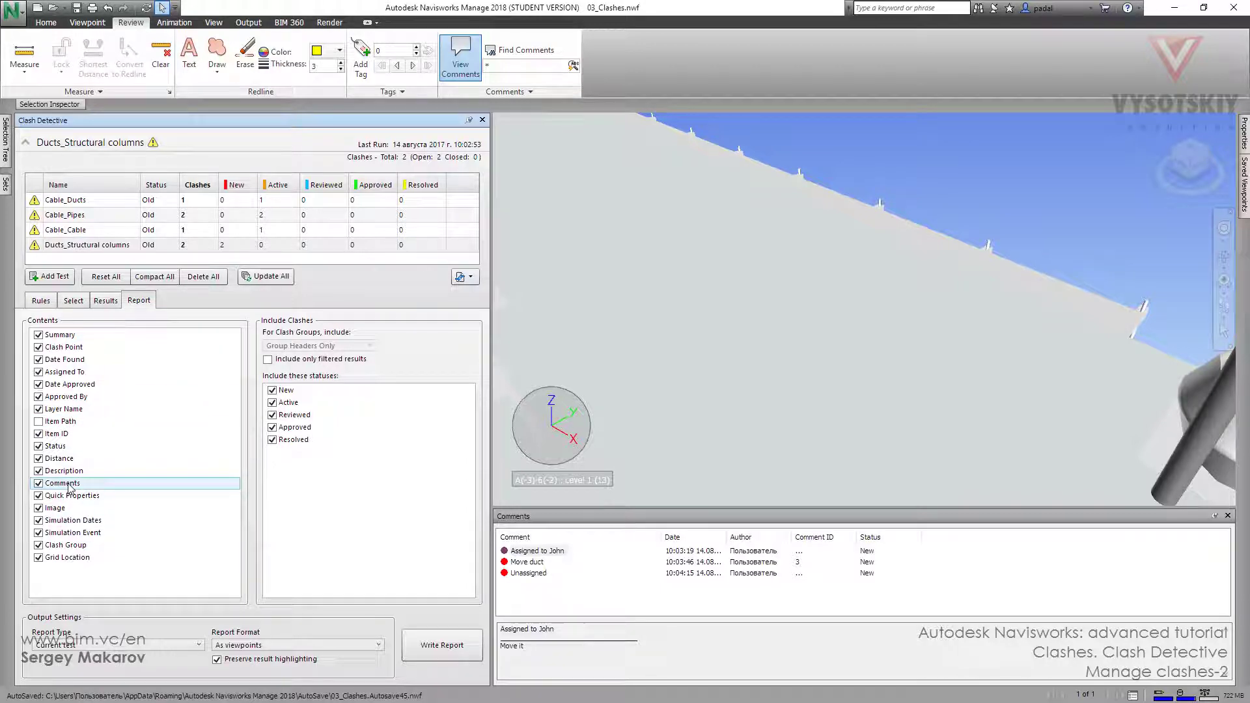
left_click(166, 646)
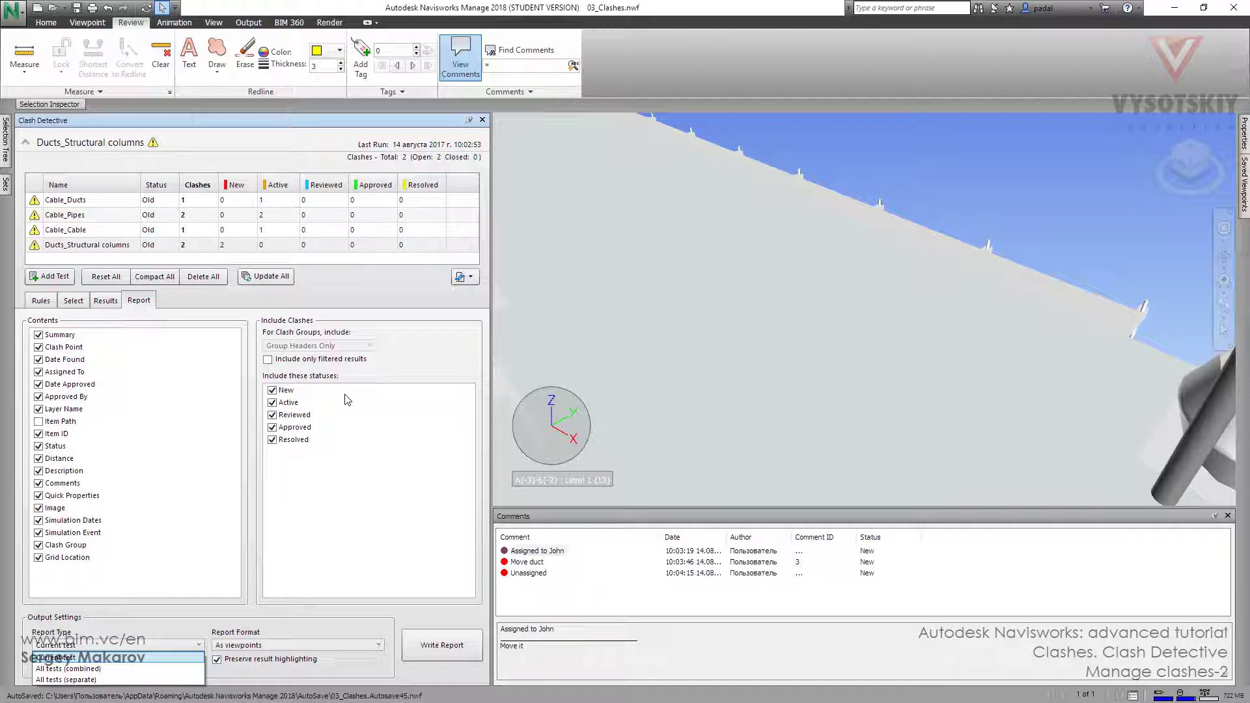
left_click(274, 403)
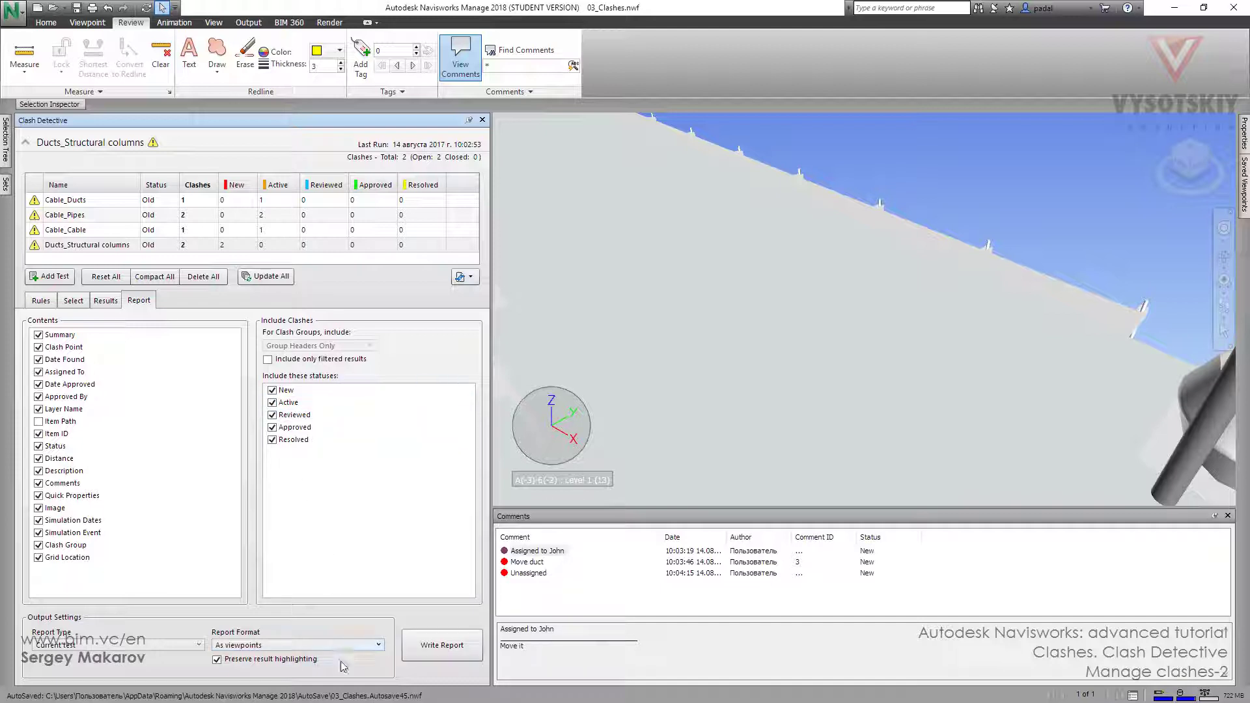
left_click(349, 642)
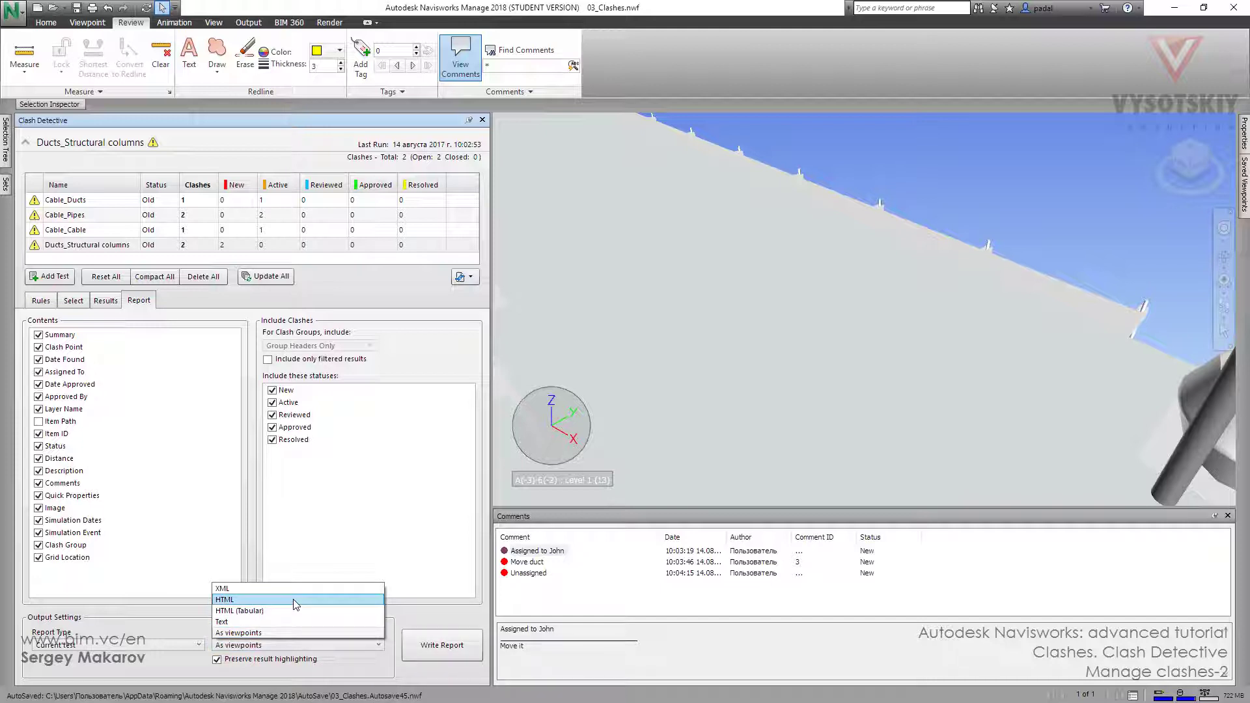
left_click(290, 633)
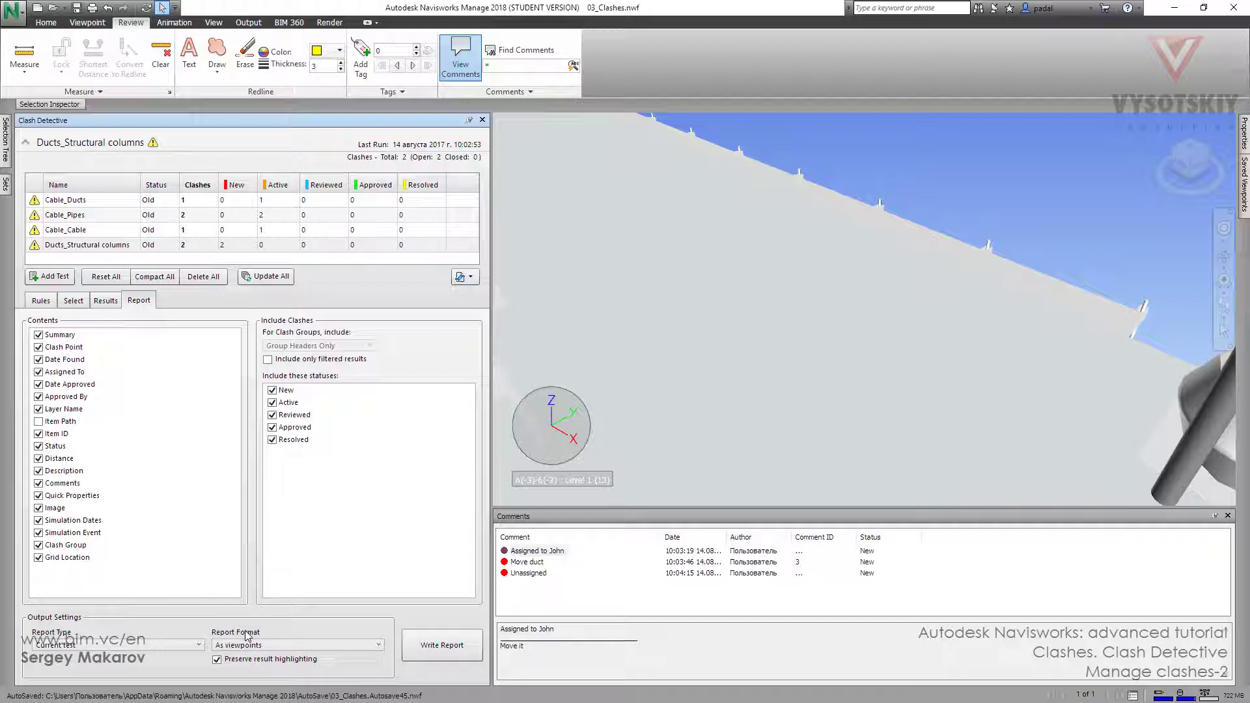
- Write the report and open the Clash1 viewpoint in the new Ducts_Structural columns folder
left_click(448, 647)
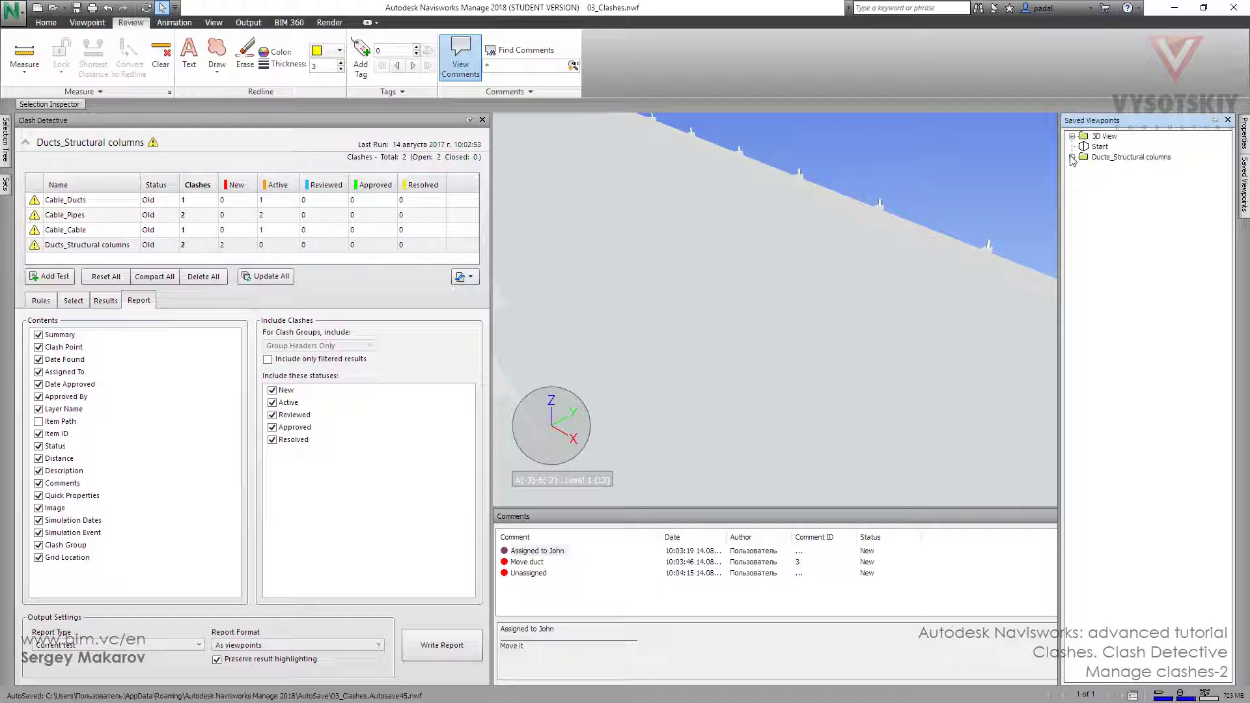
left_click(1073, 157)
left_click(1113, 177)
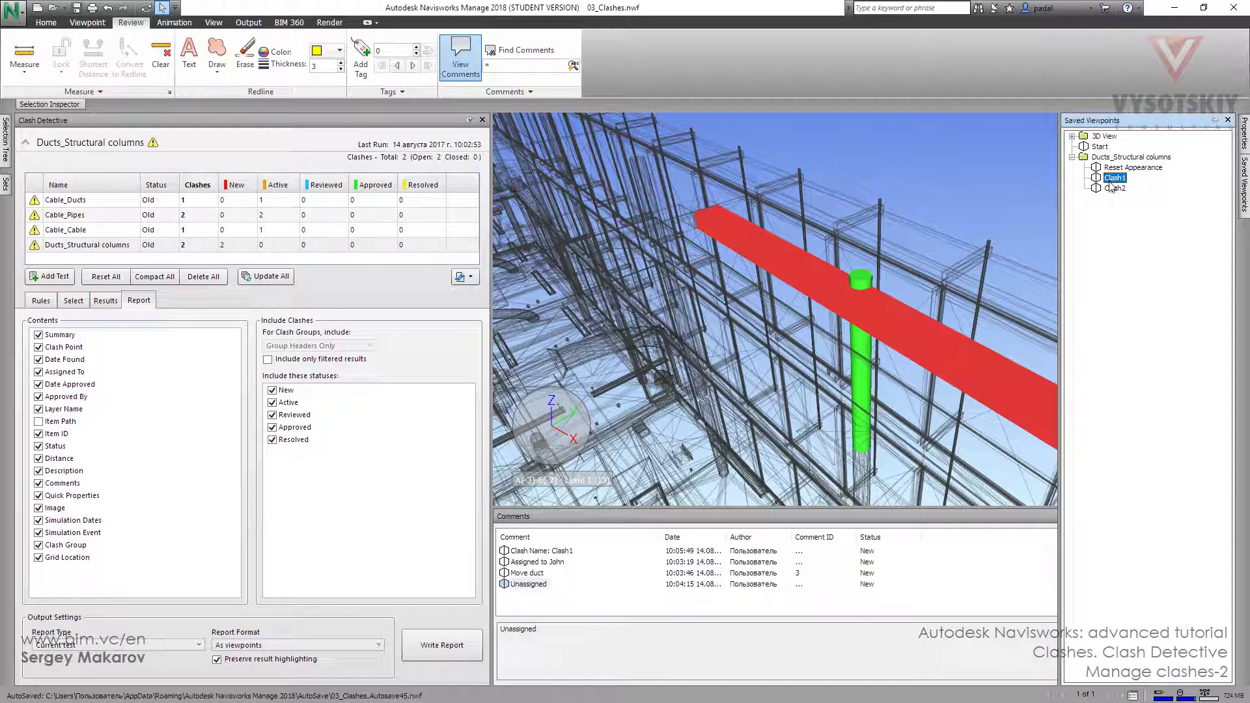
- Check the Clash2 and Clash1 viewpoints and the folder's test comment, leaving its options unchanged
left_click(1113, 188)
left_click(1114, 178)
left_click(1117, 158)
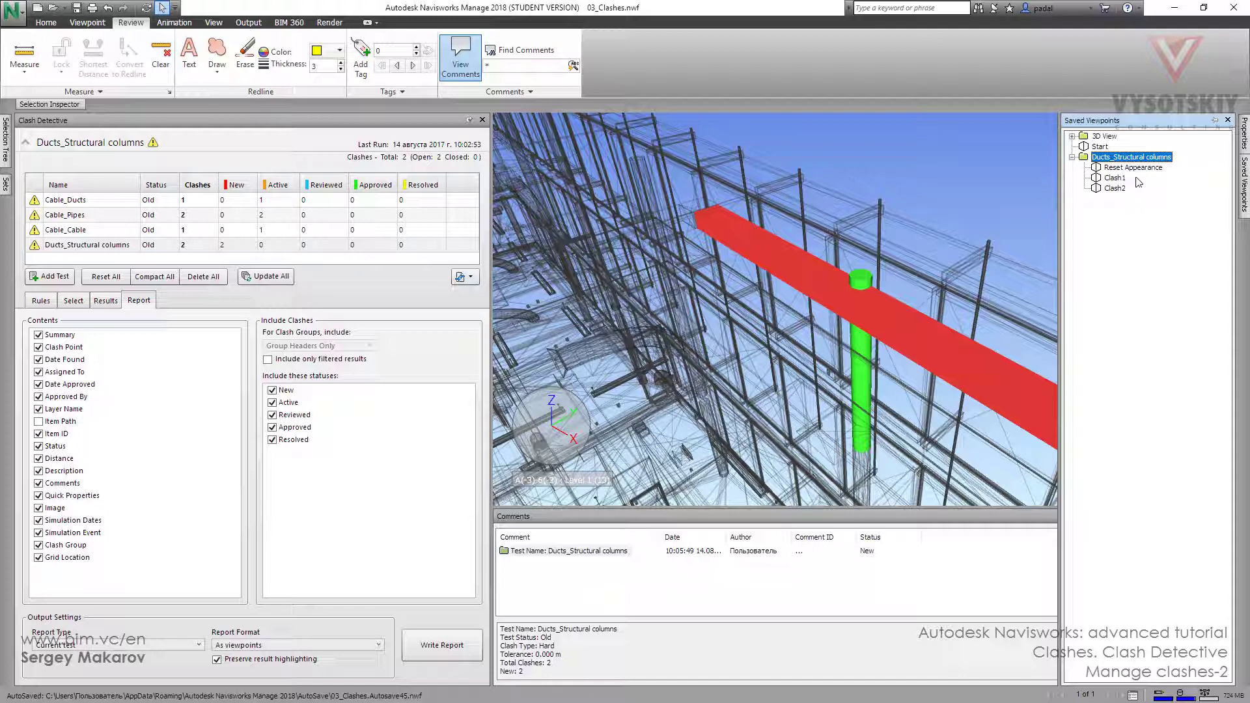
right_click(1125, 158)
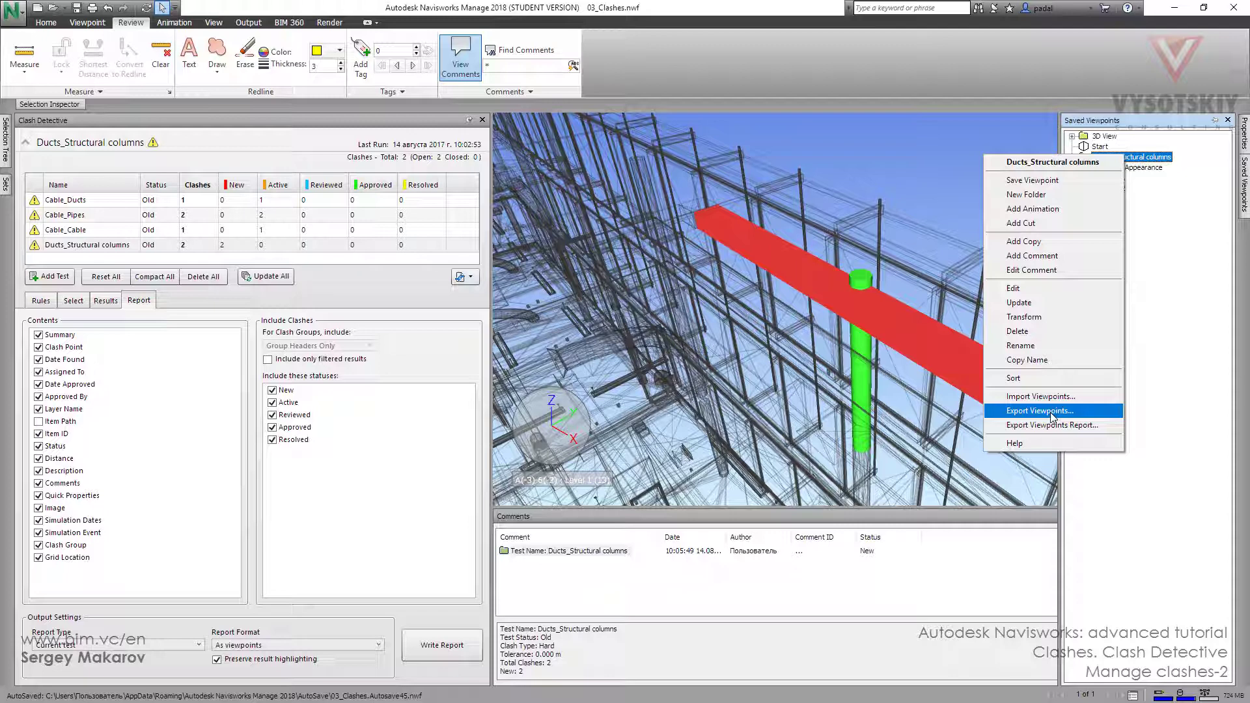
left_click(1200, 295)
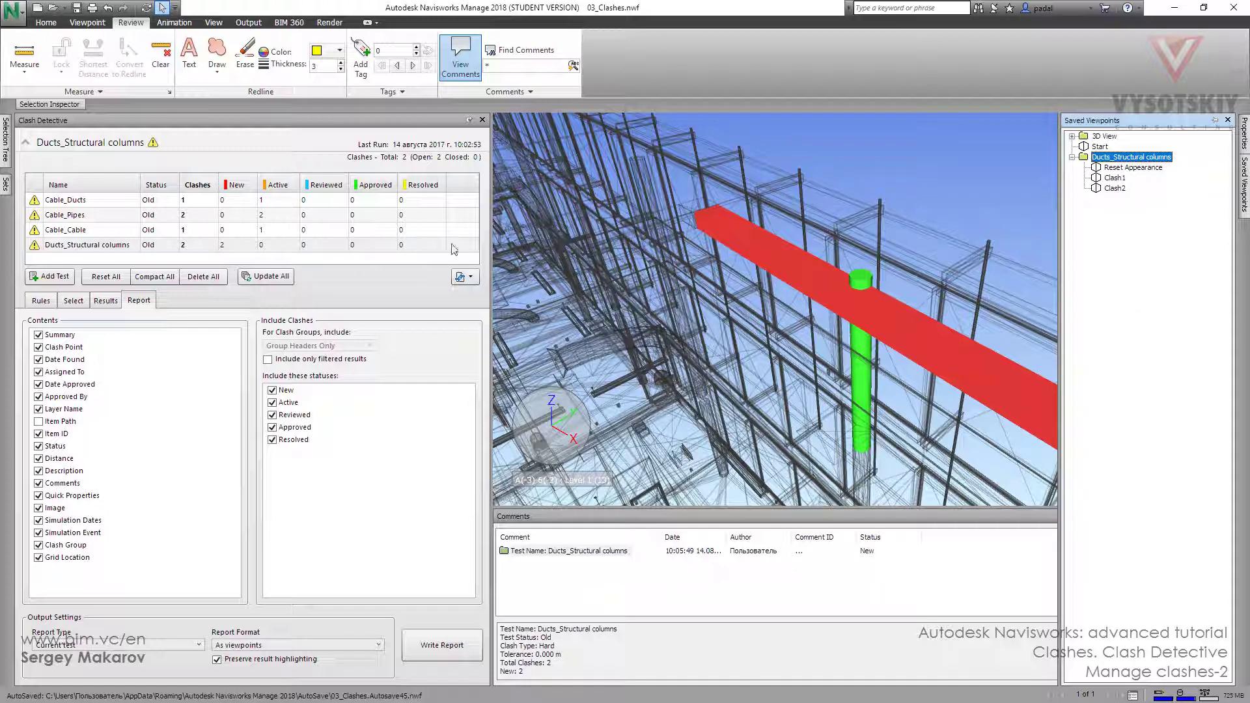
- Reset the Ducts_Structural columns results and re-run it, listing Clash1 and Clash2 as New
left_click(106, 300)
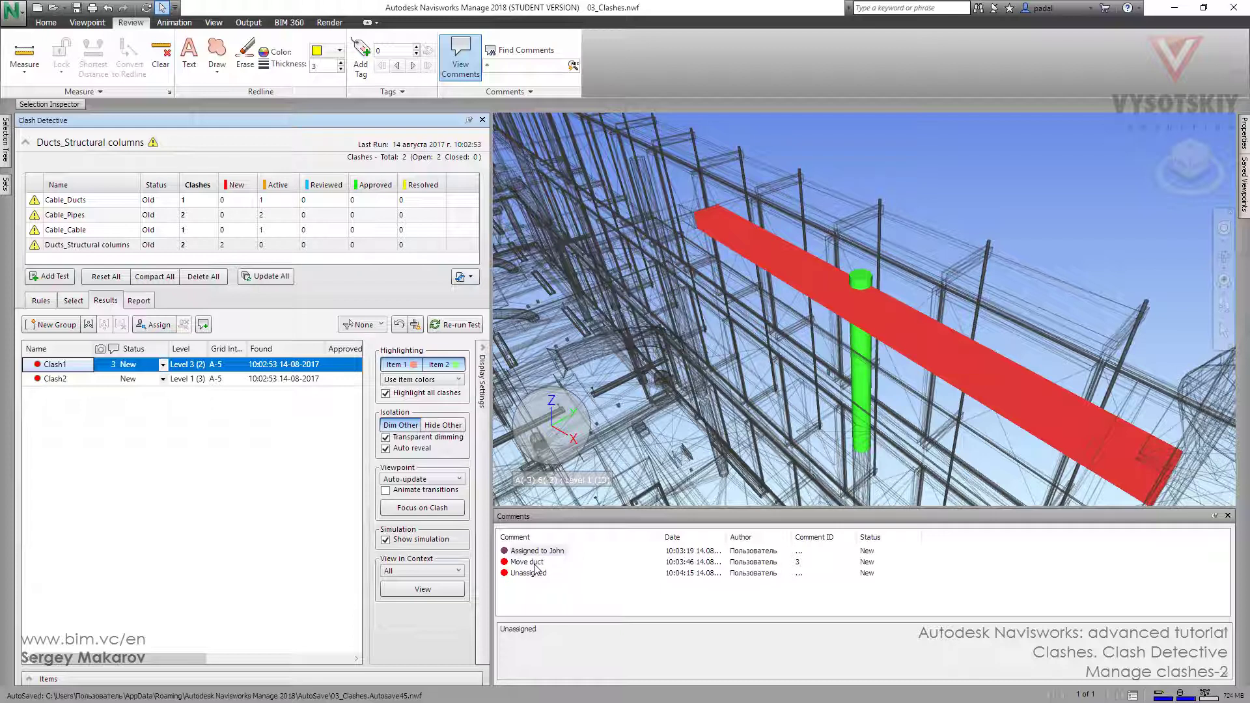
left_click(399, 325)
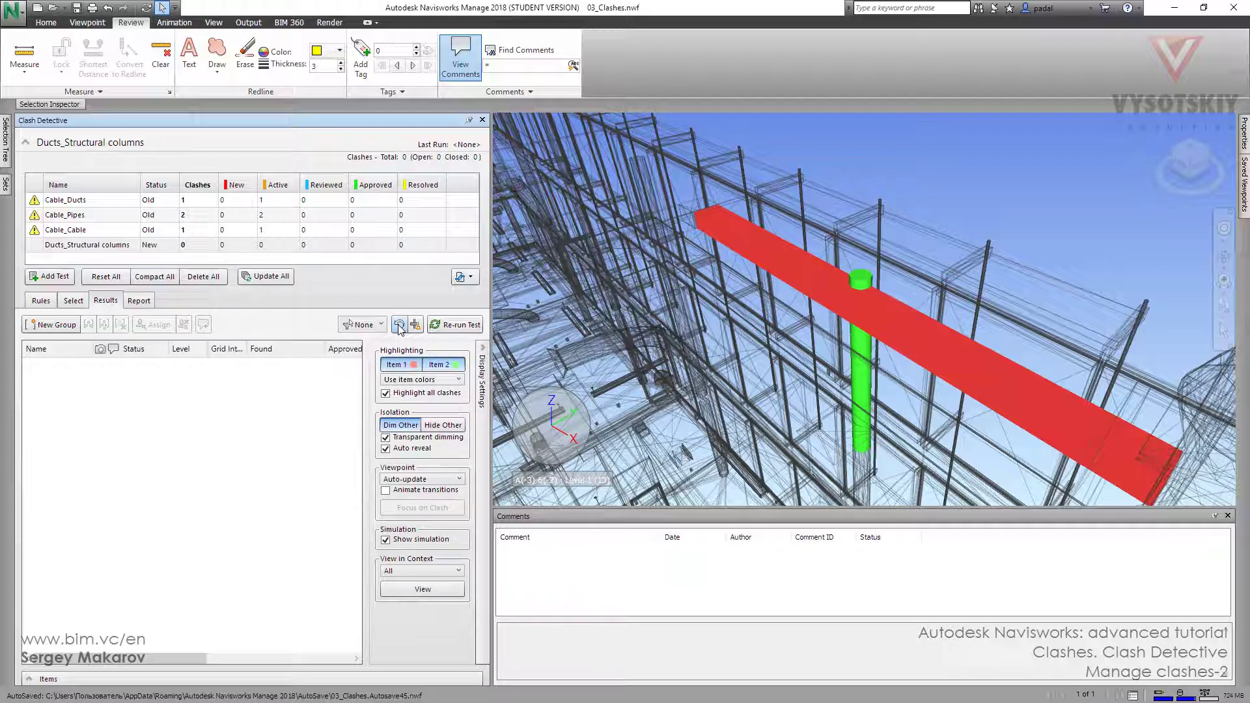
left_click(459, 325)
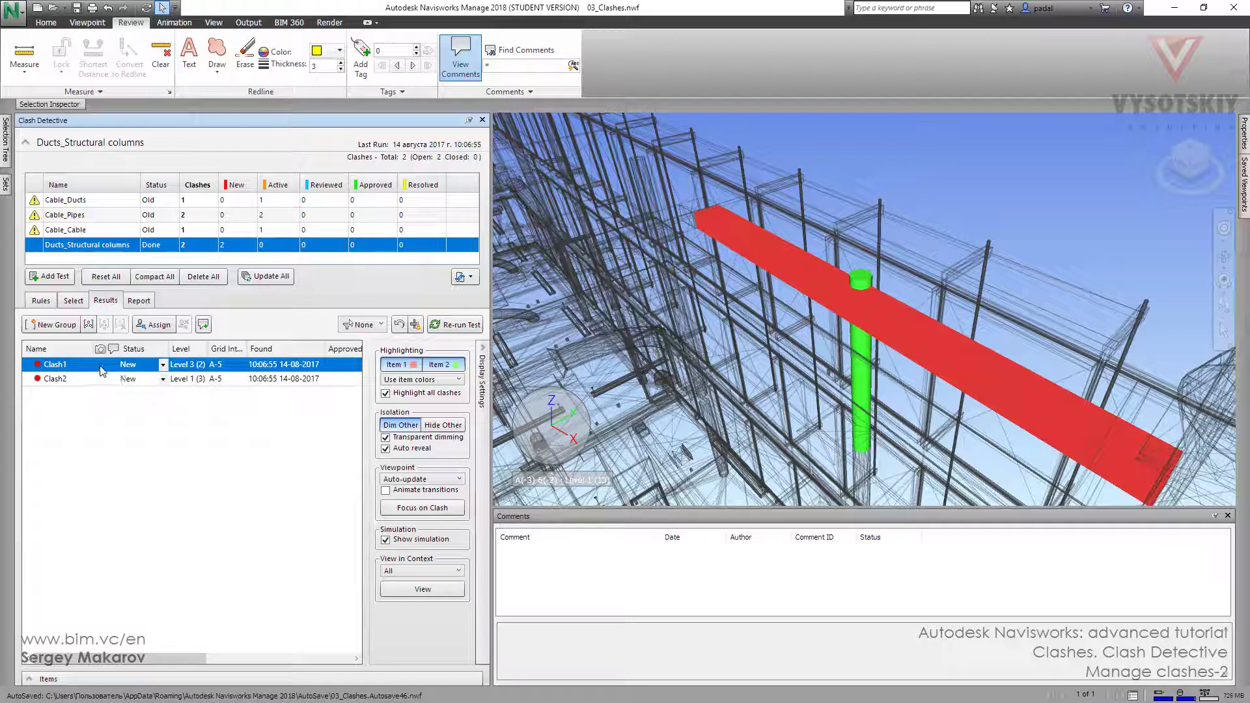
- Search all comments and show those of the first Clash1 entry
left_click(520, 50)
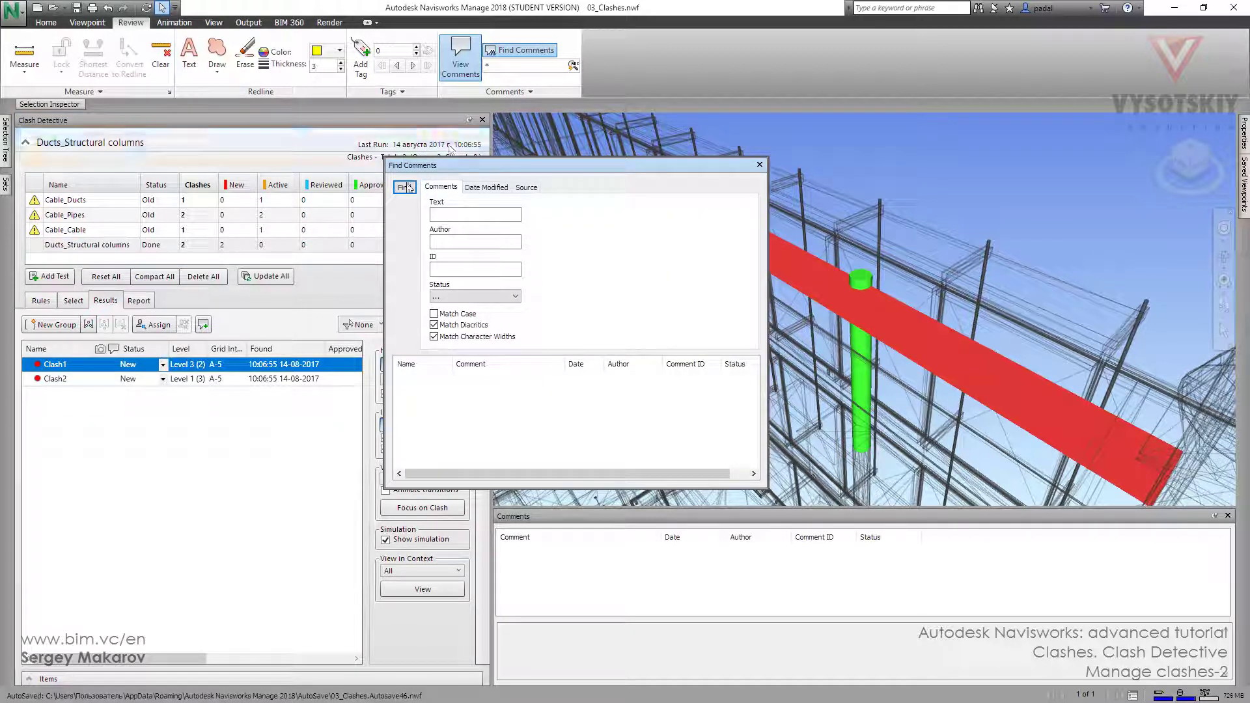
left_click(406, 187)
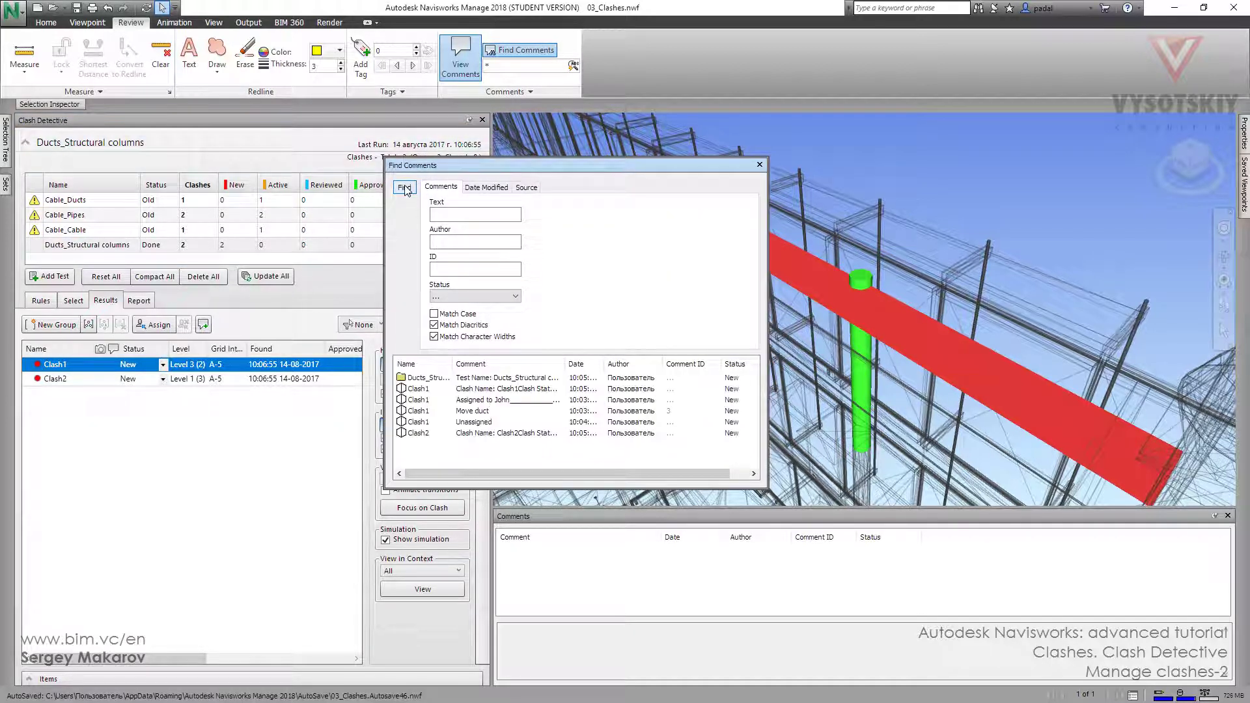
left_click(416, 389)
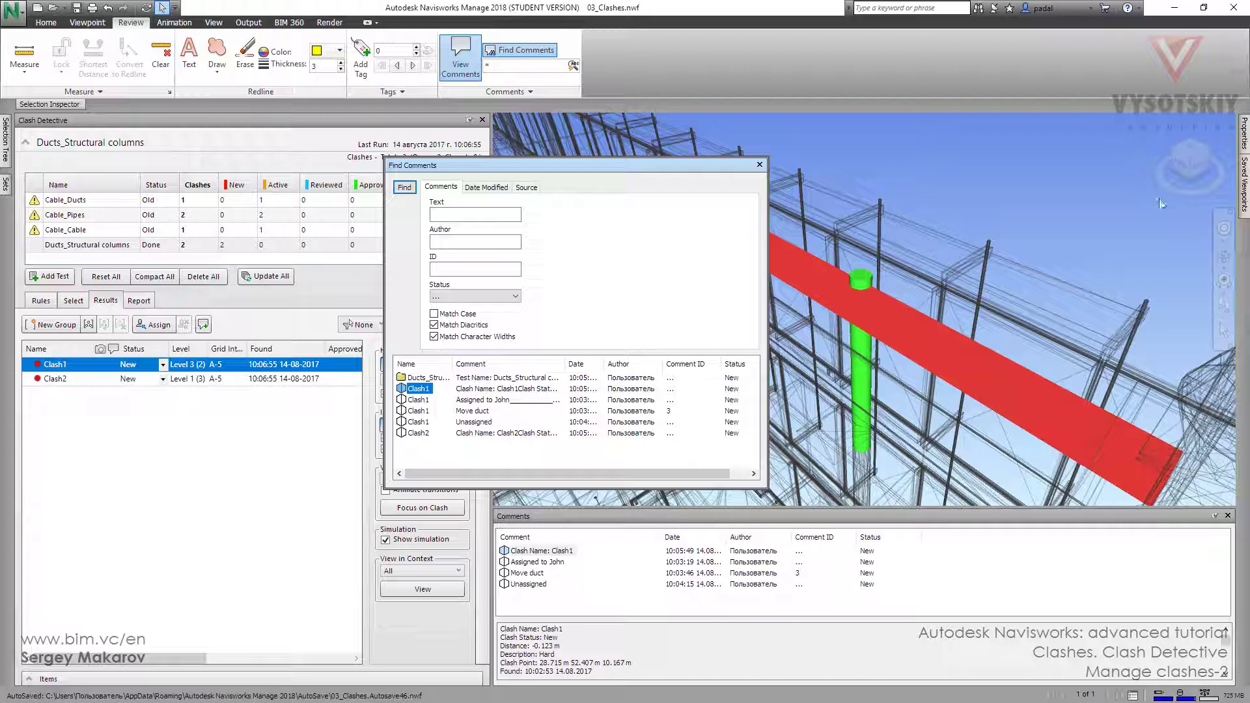
- Apply the Reset Appearance viewpoint, then the Clash1 saved viewpoint with its preserved comments
left_click(1240, 183)
left_click(1114, 168)
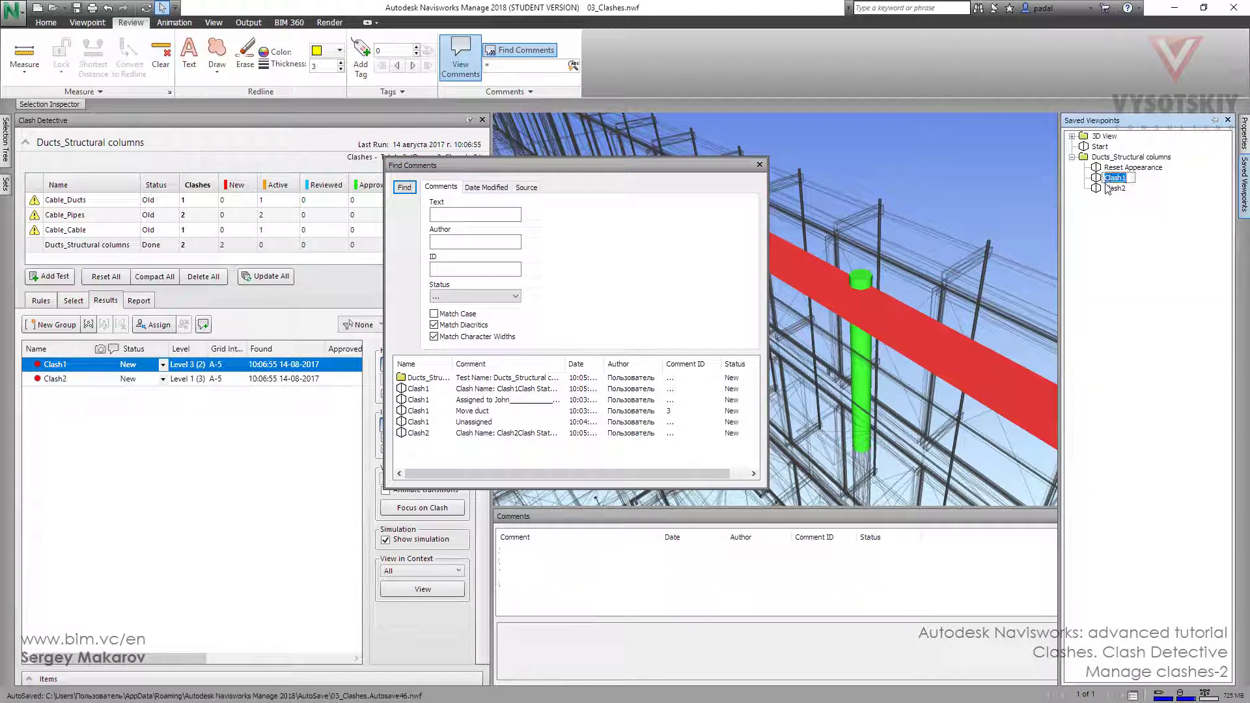
left_click(1115, 178)
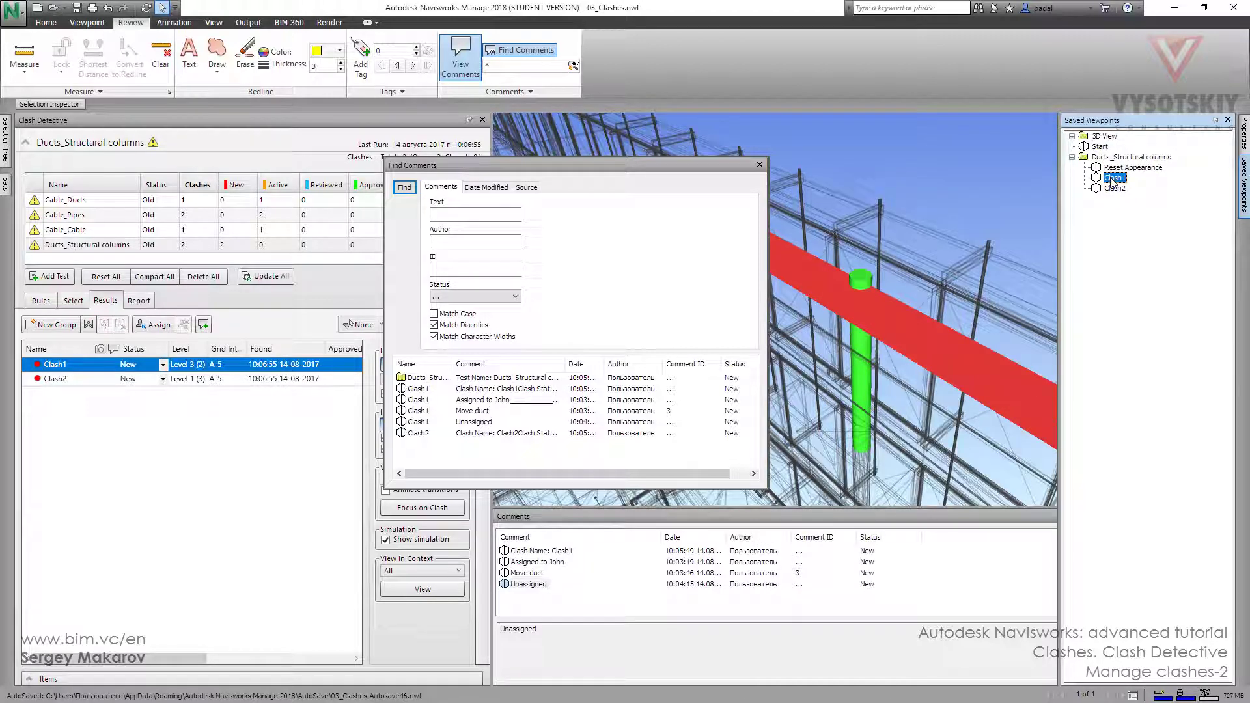